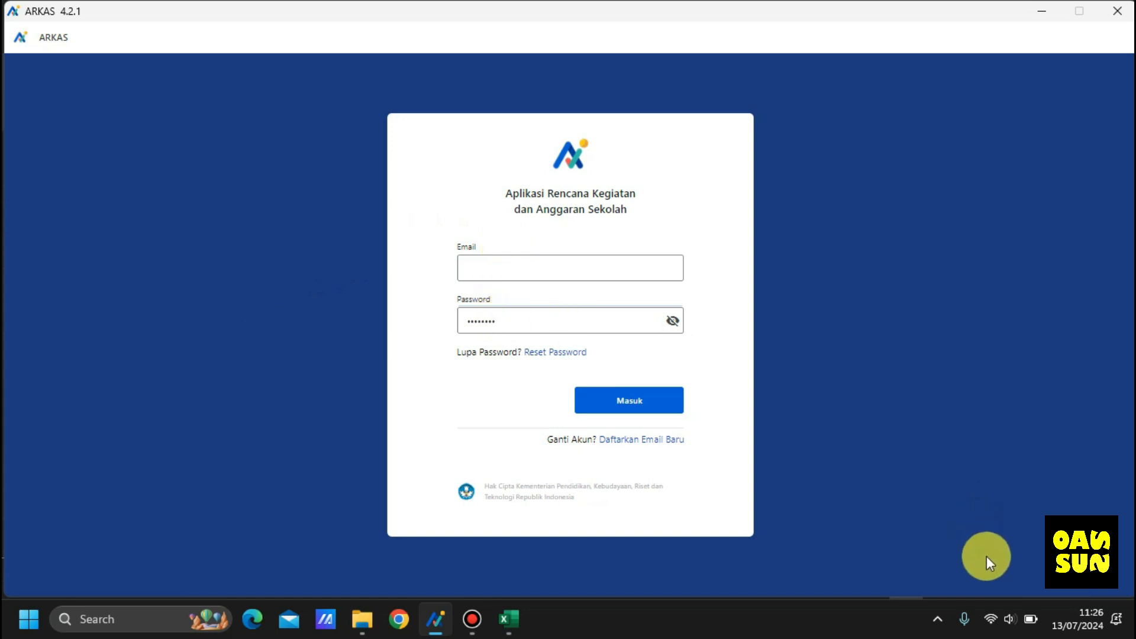
Step: Log in to ARKAS with the school account
mouse_move(985, 605)
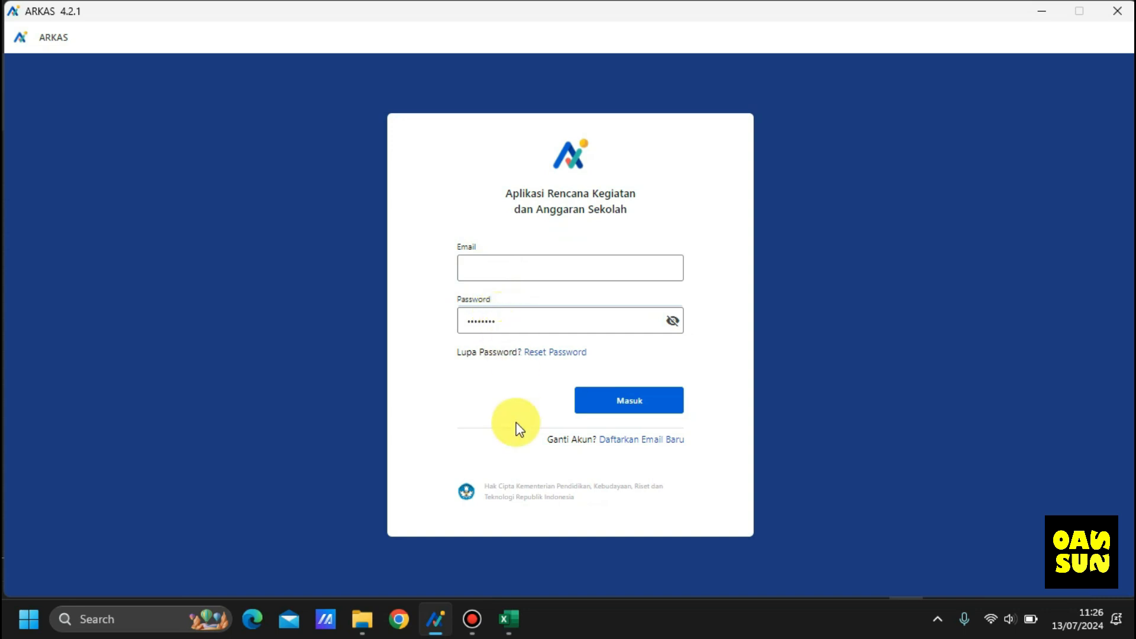
click(624, 403)
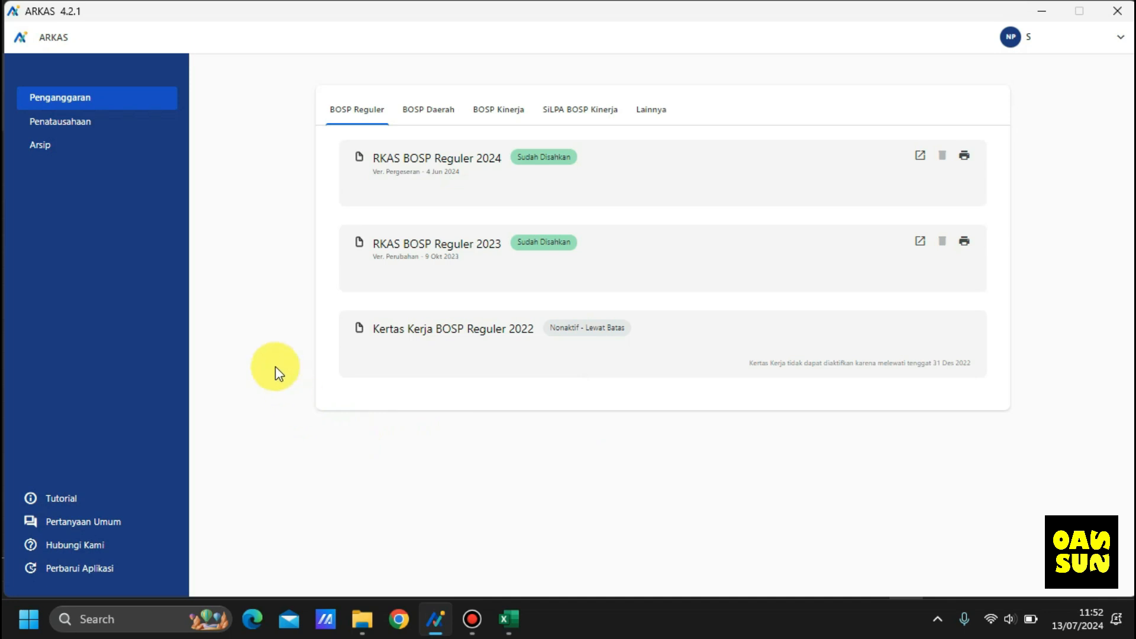
Step: View the printable BKU 2024 report "Laporan Realisasi Penerimaan dan Belanja Dana BOSP (Semester) - BOSP Reguler" down to its expenditure table
click(64, 121)
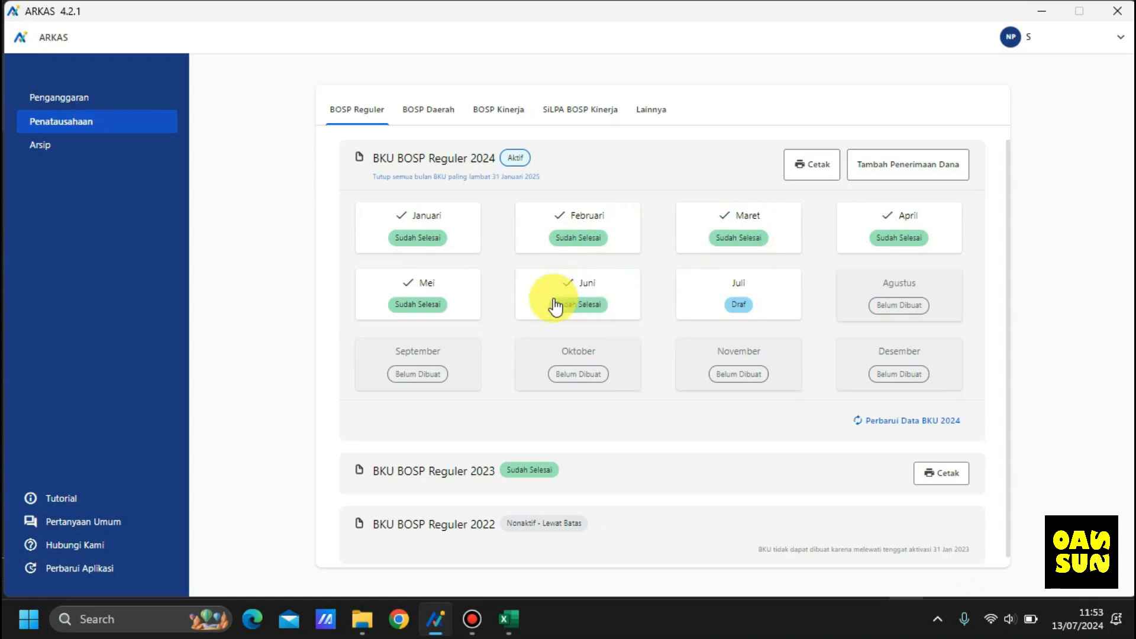
click(802, 172)
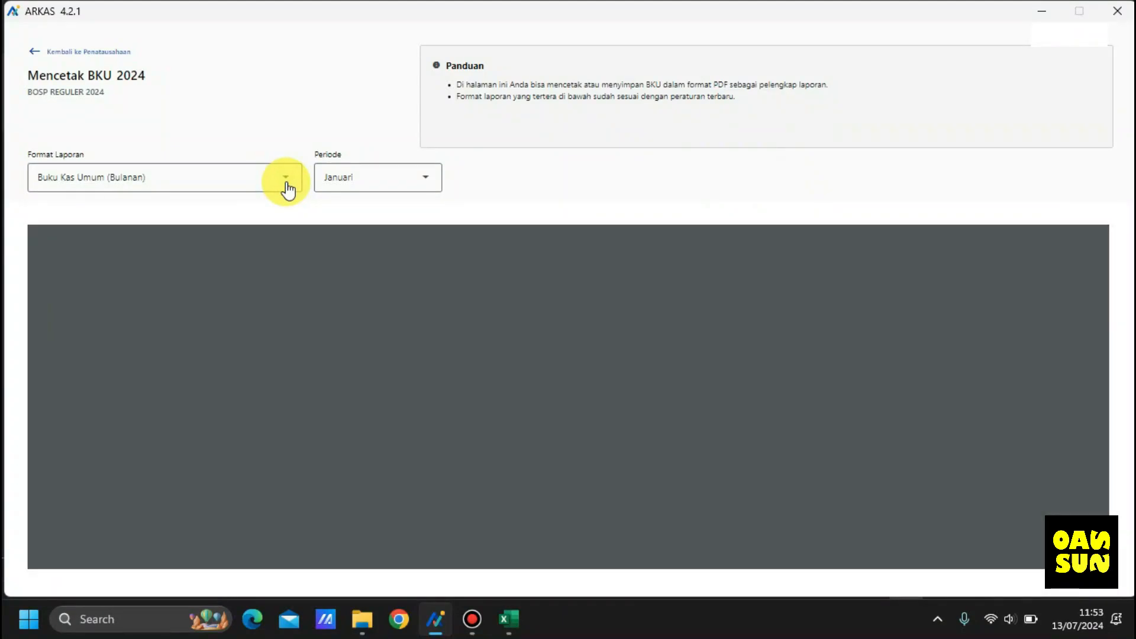
click(287, 179)
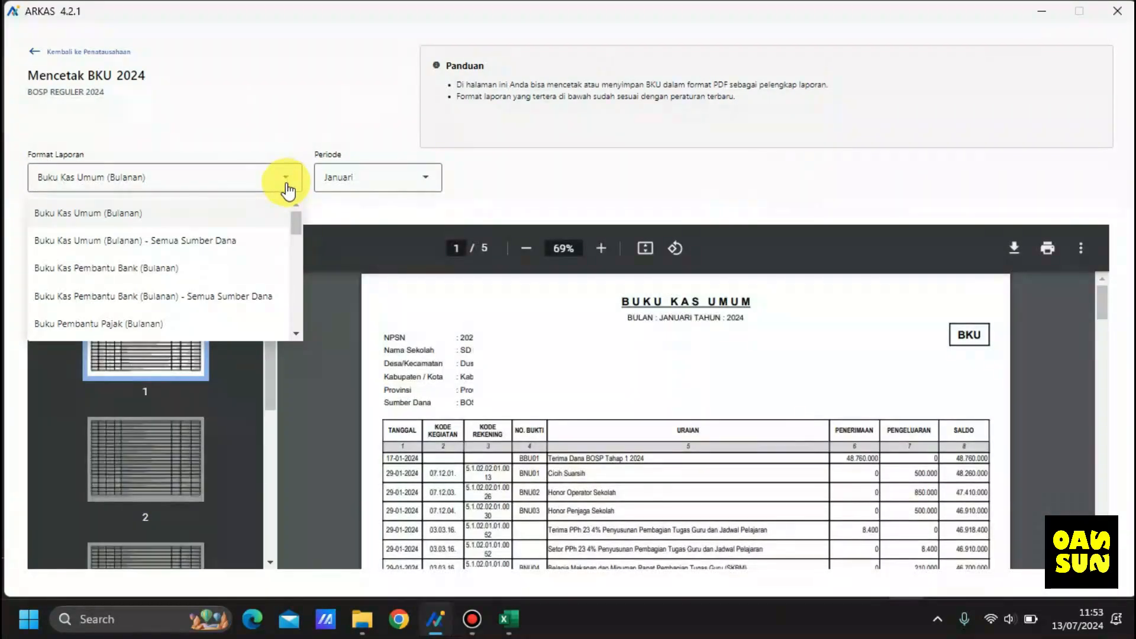
drag(295, 220, 294, 325)
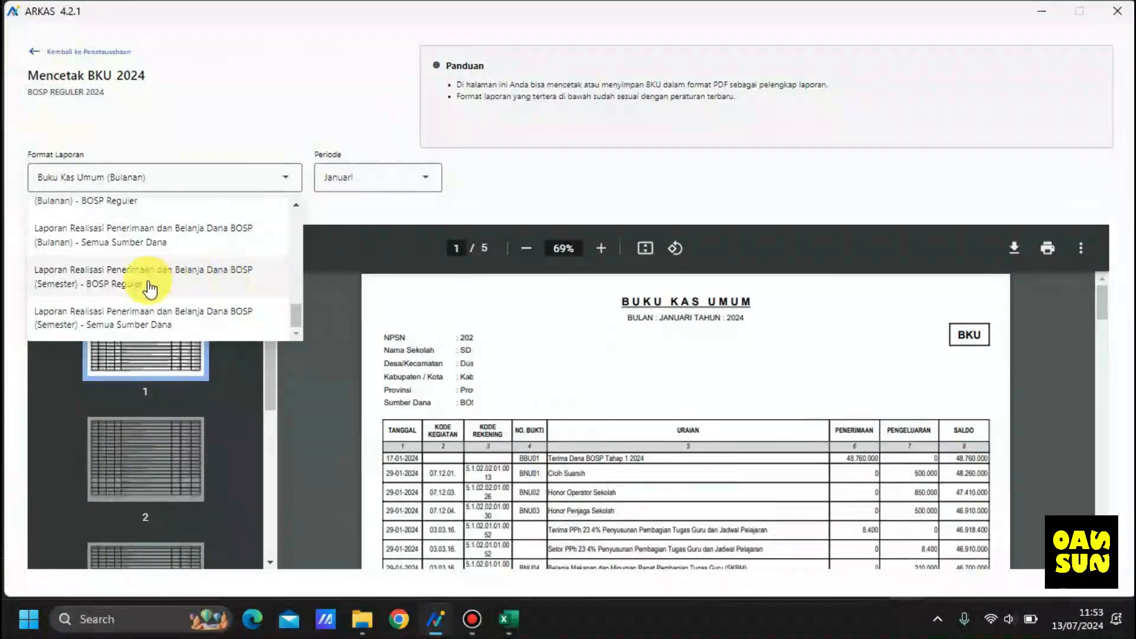
click(85, 288)
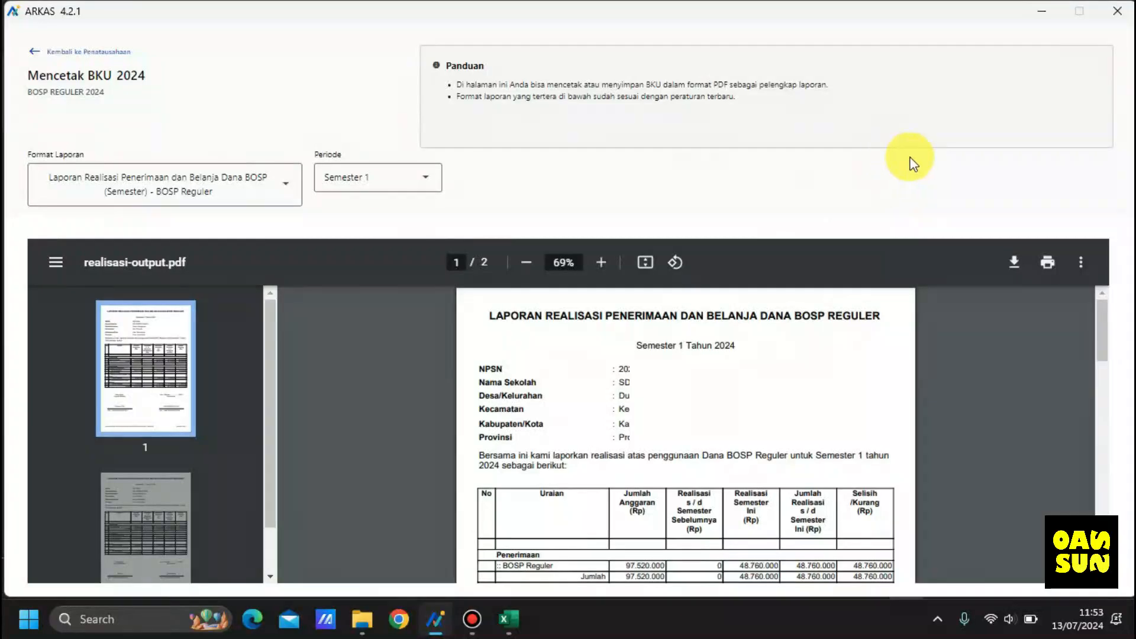
scroll(775, 389, down, 3)
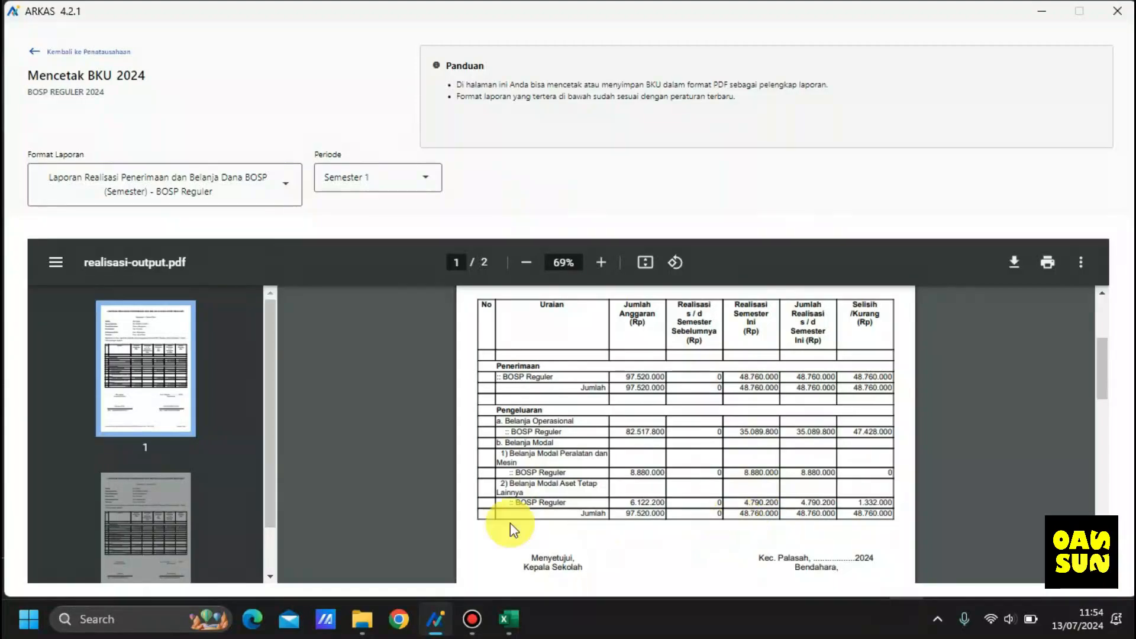
Step: Return to Penganggaran, open RKAS BOSP Reguler 2024 and start a Perubahan of it
click(88, 51)
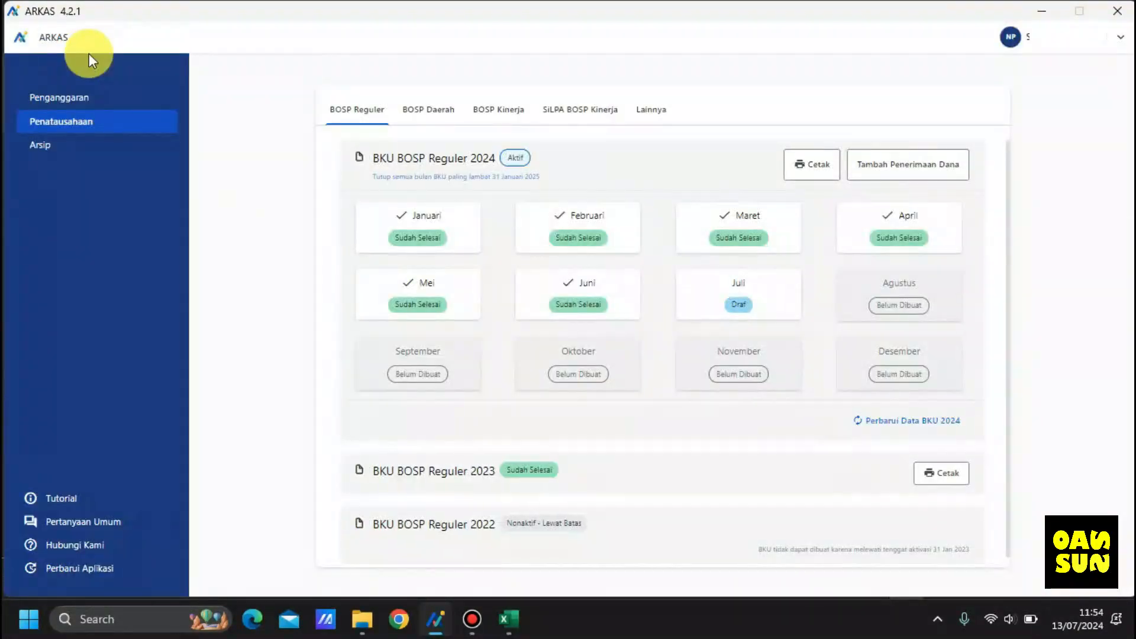
click(69, 98)
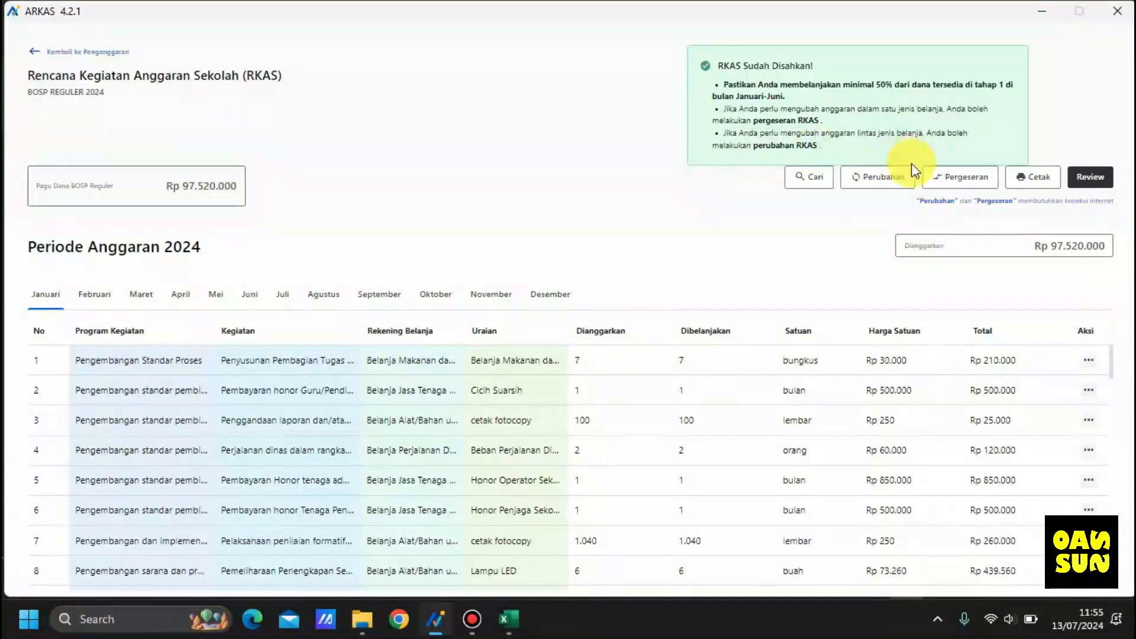
click(879, 180)
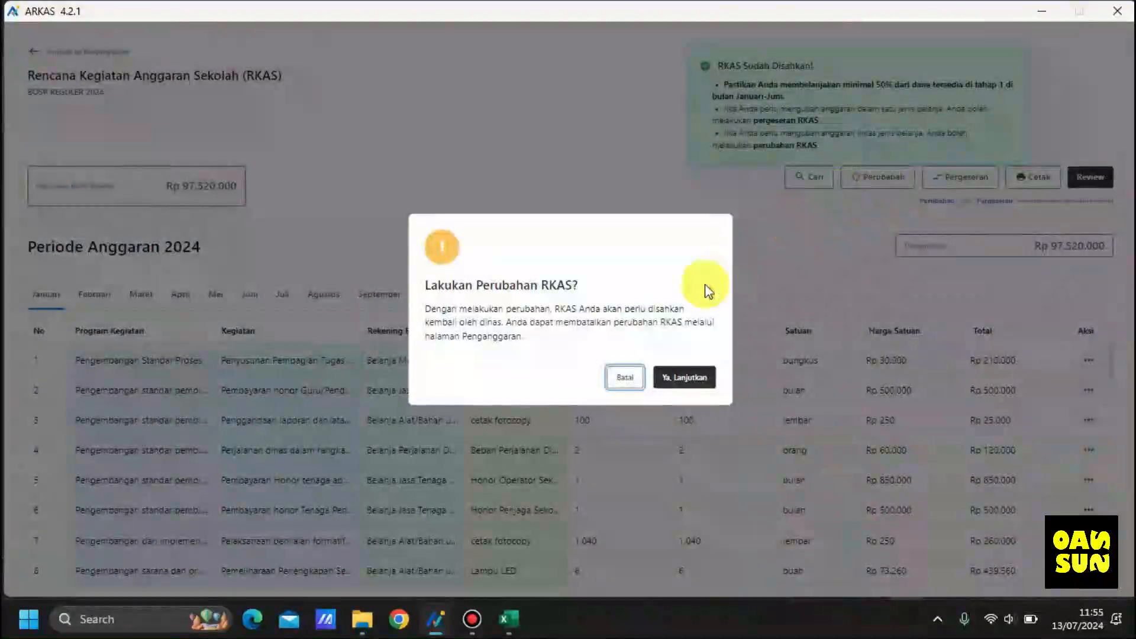
click(686, 380)
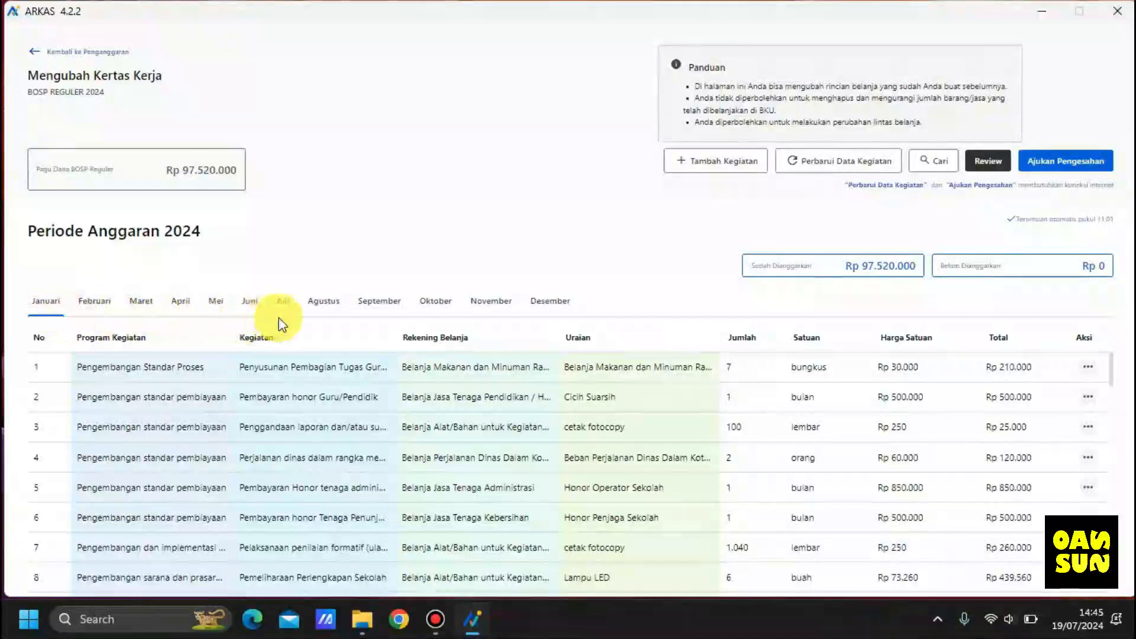
Step: Start a new activity from the Juli budget with Kegiatan "Penyelenggaraan kegiatan inventarisasi dan pendokumentasian nilai aset semua sarpras sekolah pada tahun berjalan"
click(292, 309)
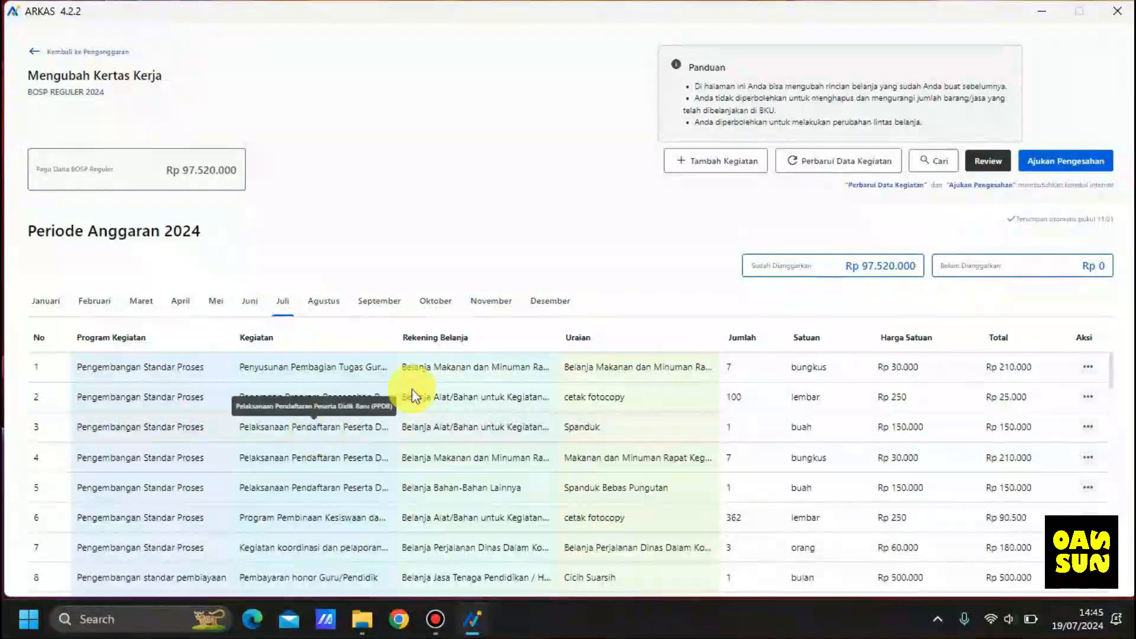
click(724, 167)
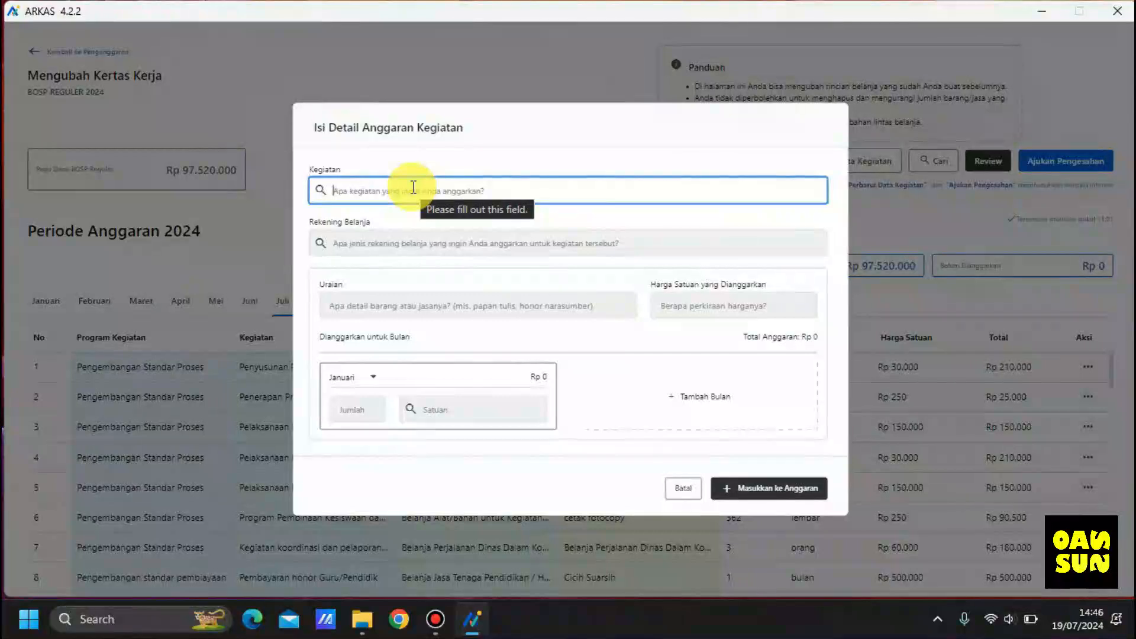
text(INVET)
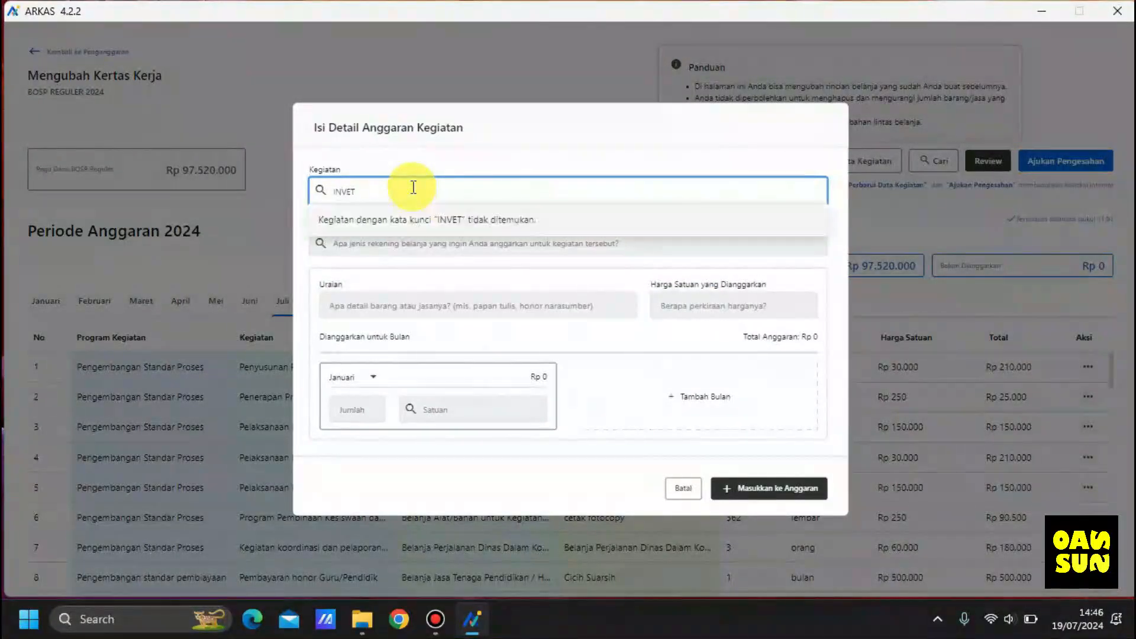
key(BackSpace)
text(N)
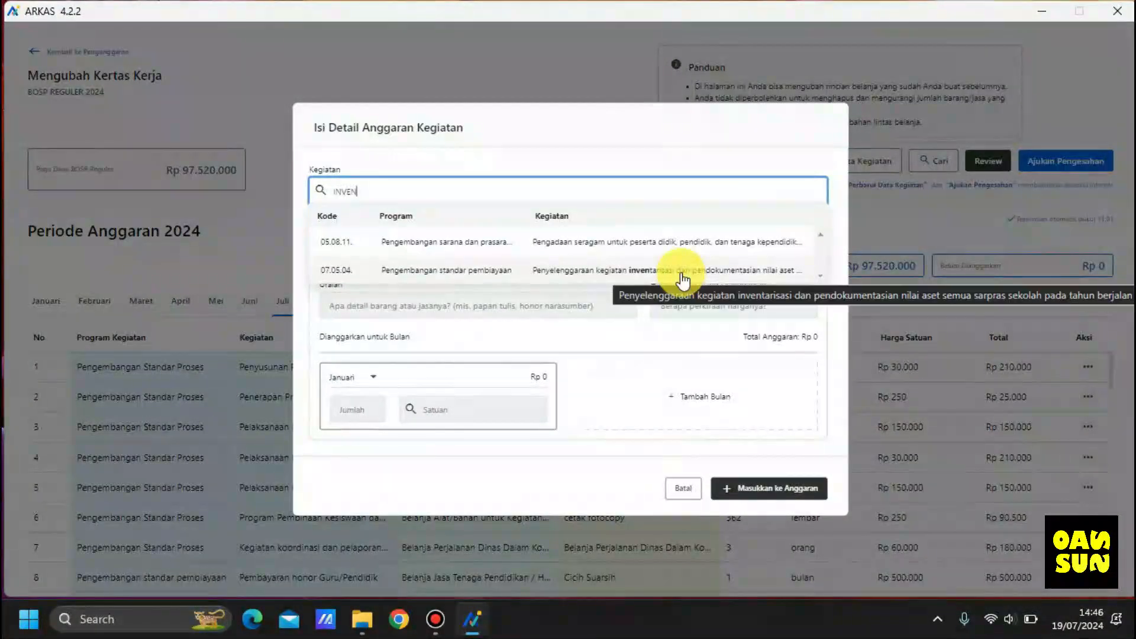
click(681, 273)
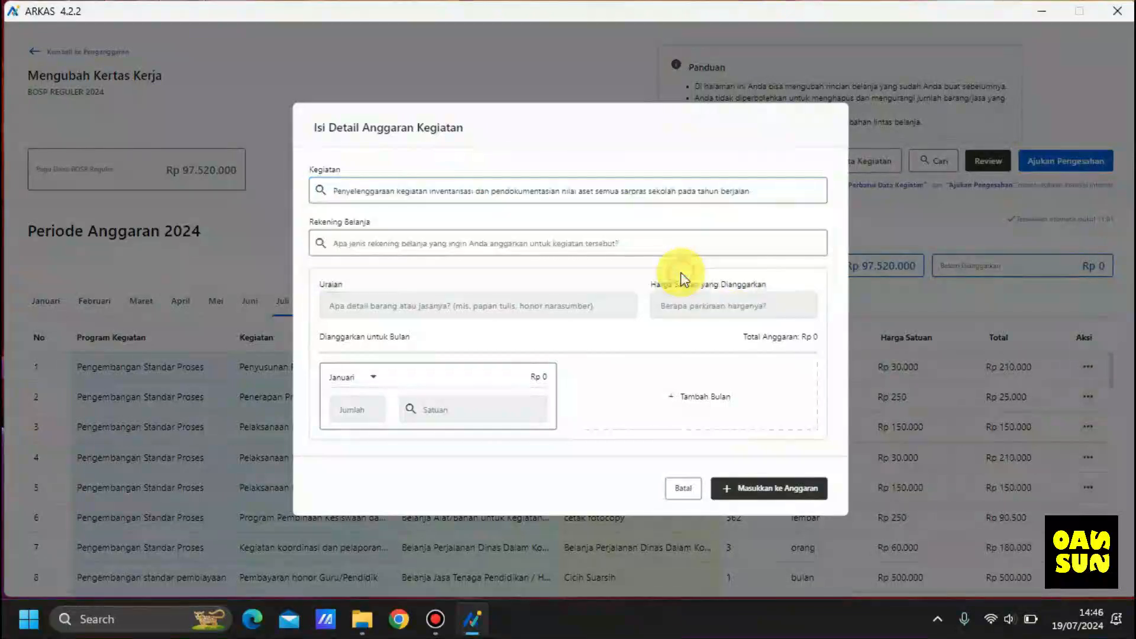
Step: Set the account to "Belanja Perjalanan Dinas Dalam Kota / Dalam Daerah", the item to "Beban Perjalanan Dinas Dalam Kota-Transport" and the unit price to Rp 40.000
click(384, 243)
text(PERJALAN)
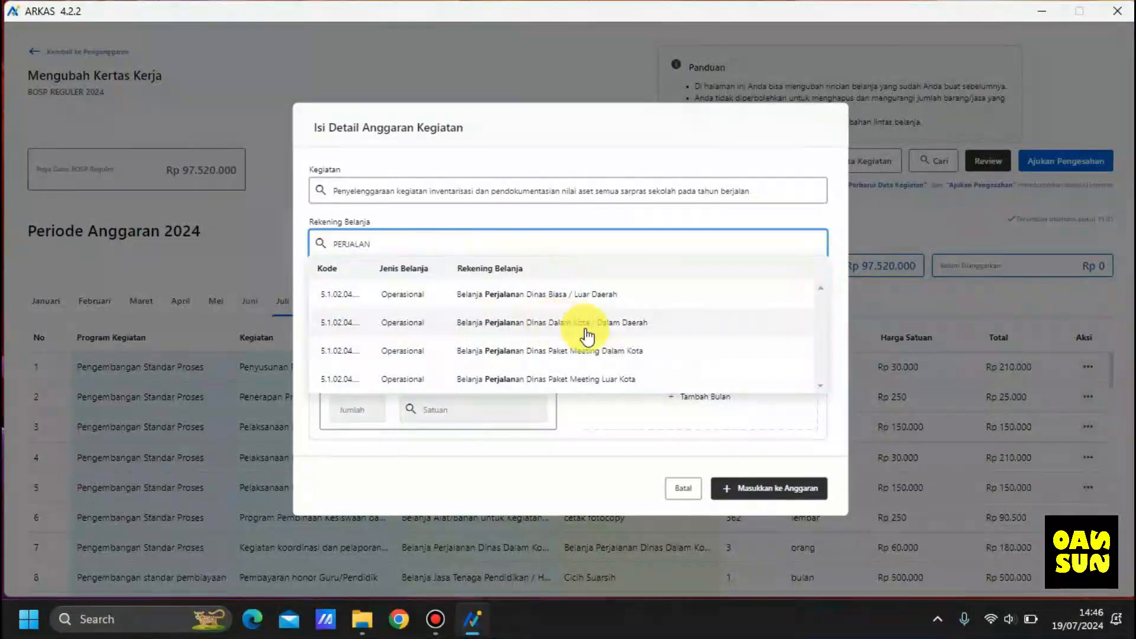
click(606, 325)
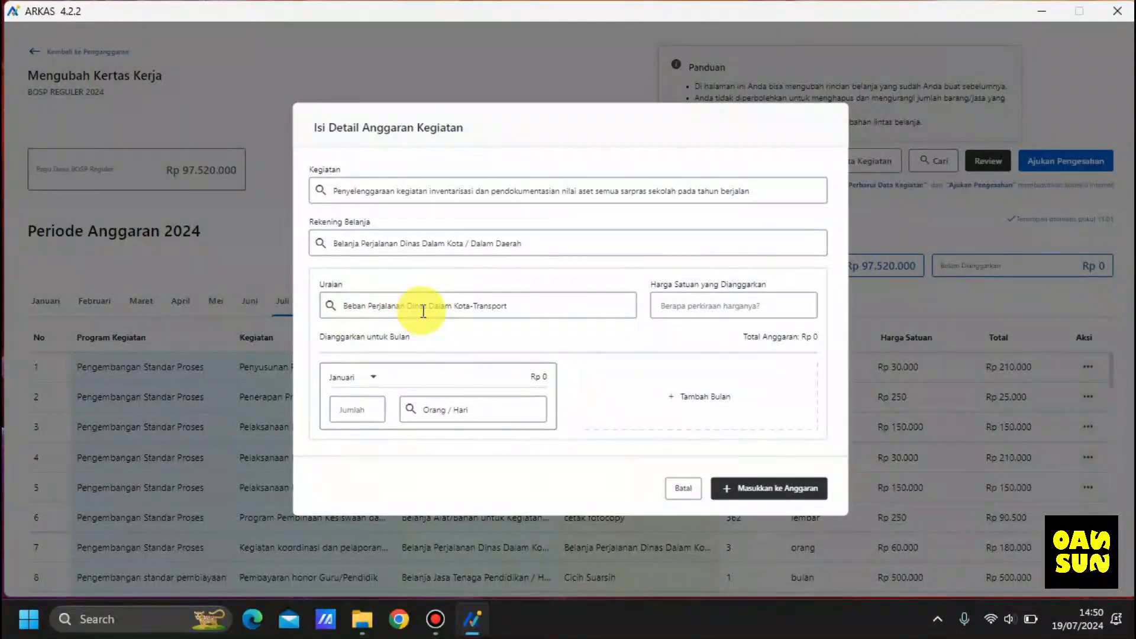
click(671, 306)
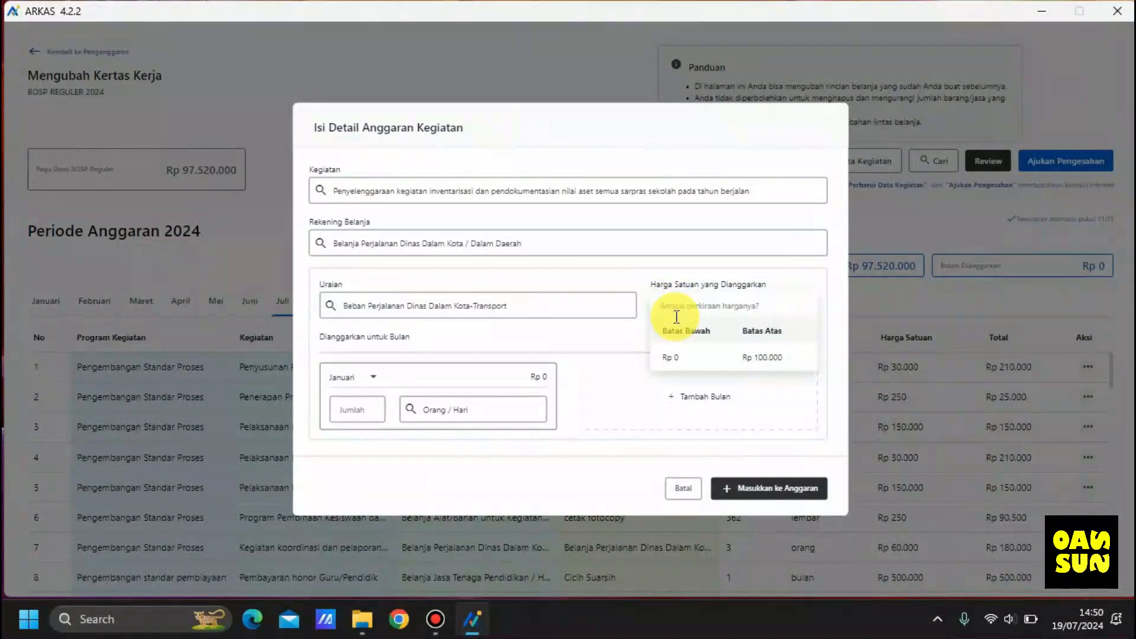
text(4.000)
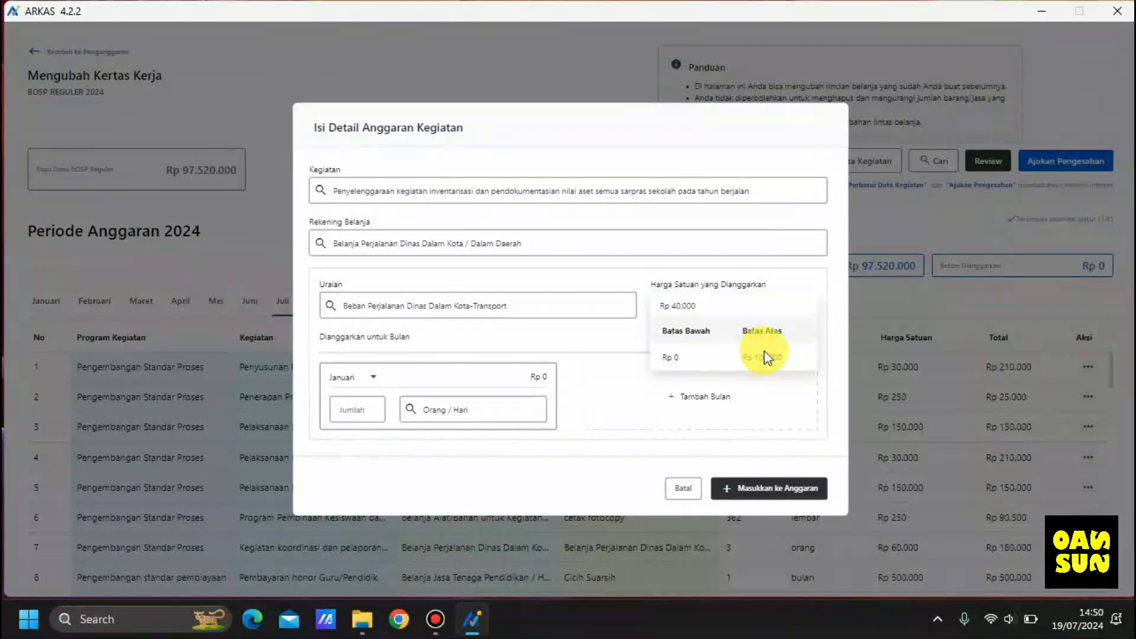
Step: Budget the transport item for Juli with a quantity of 2 Orang / Hari and add it to the budget
click(374, 379)
drag(374, 415, 373, 445)
click(346, 438)
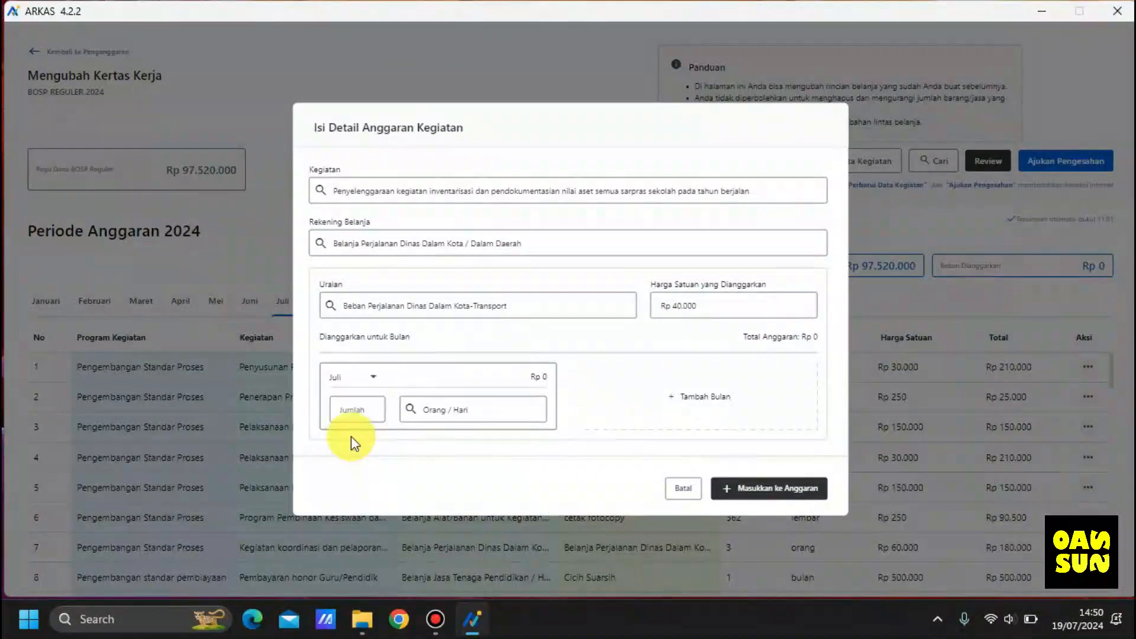
click(359, 411)
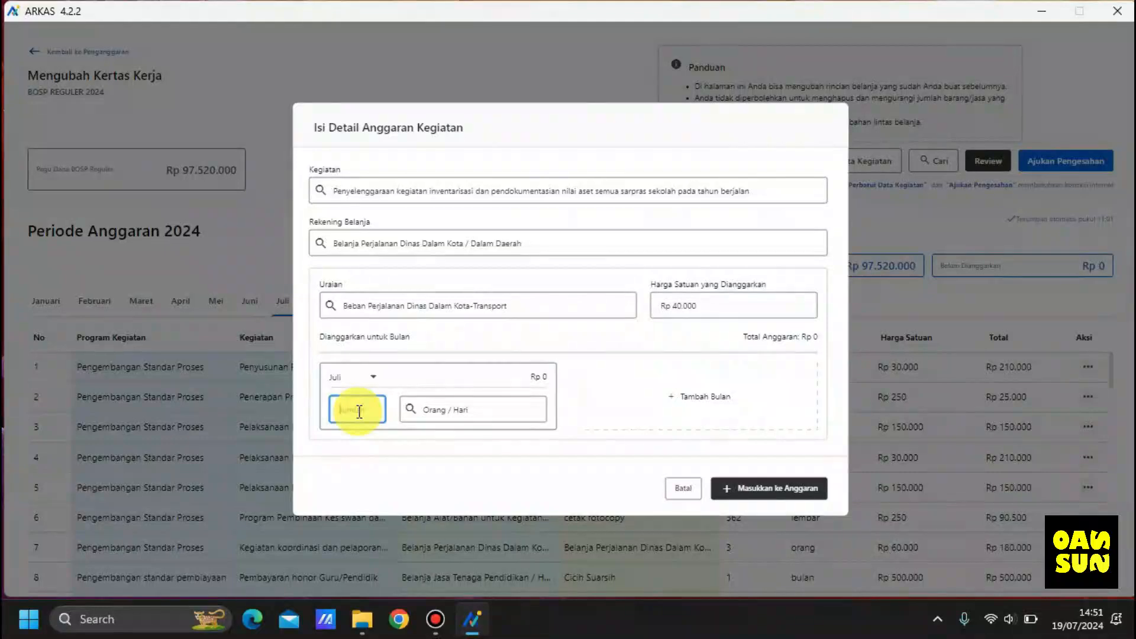
text(2)
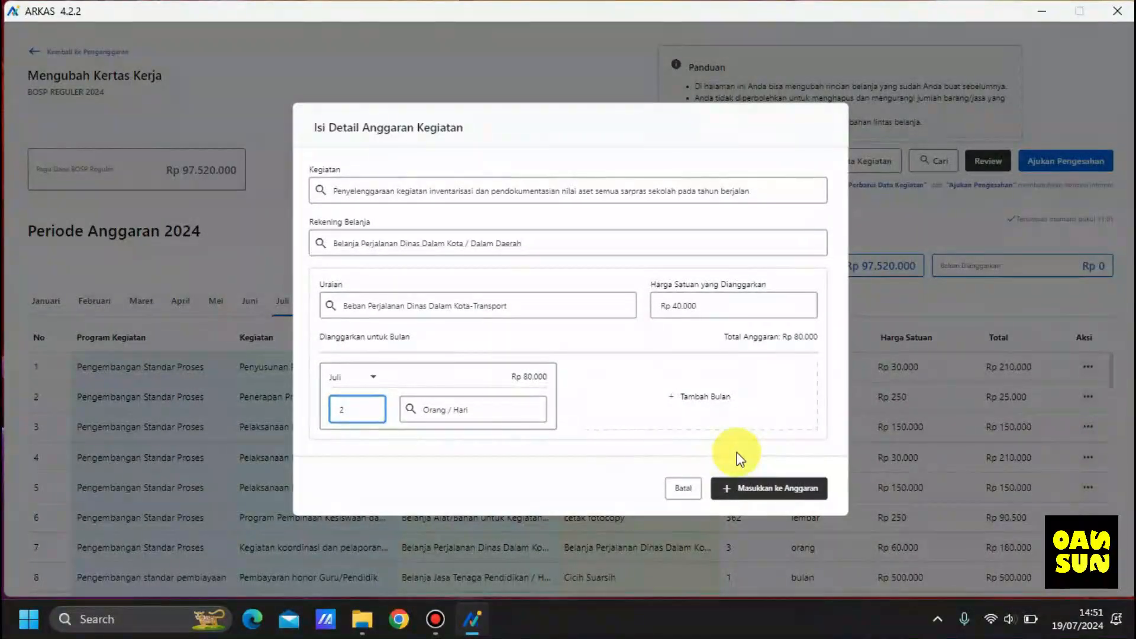
click(750, 495)
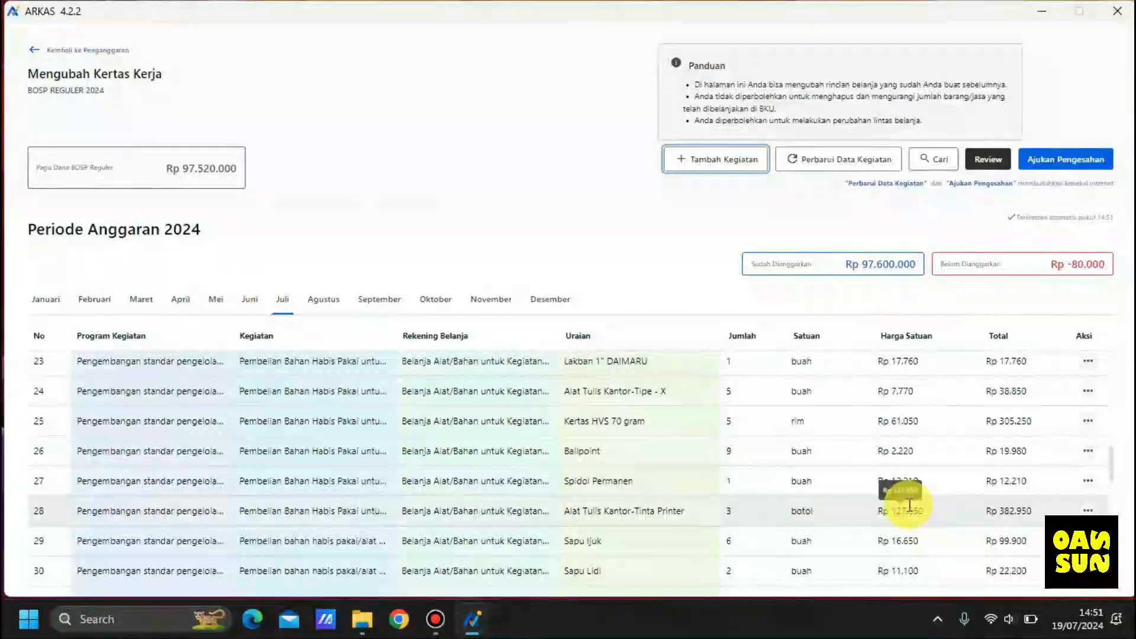
Step: Look through the Juli budget rows for an item whose budget can be reduced to offset the overspend
scroll(910, 504, down, 3)
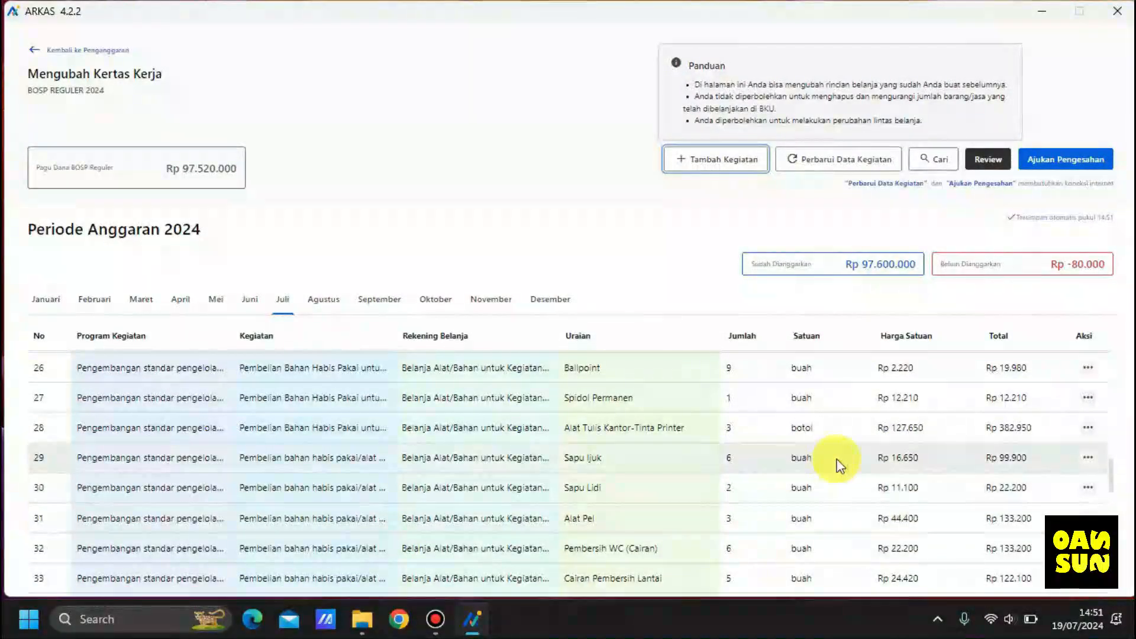
scroll(855, 460, down, 8)
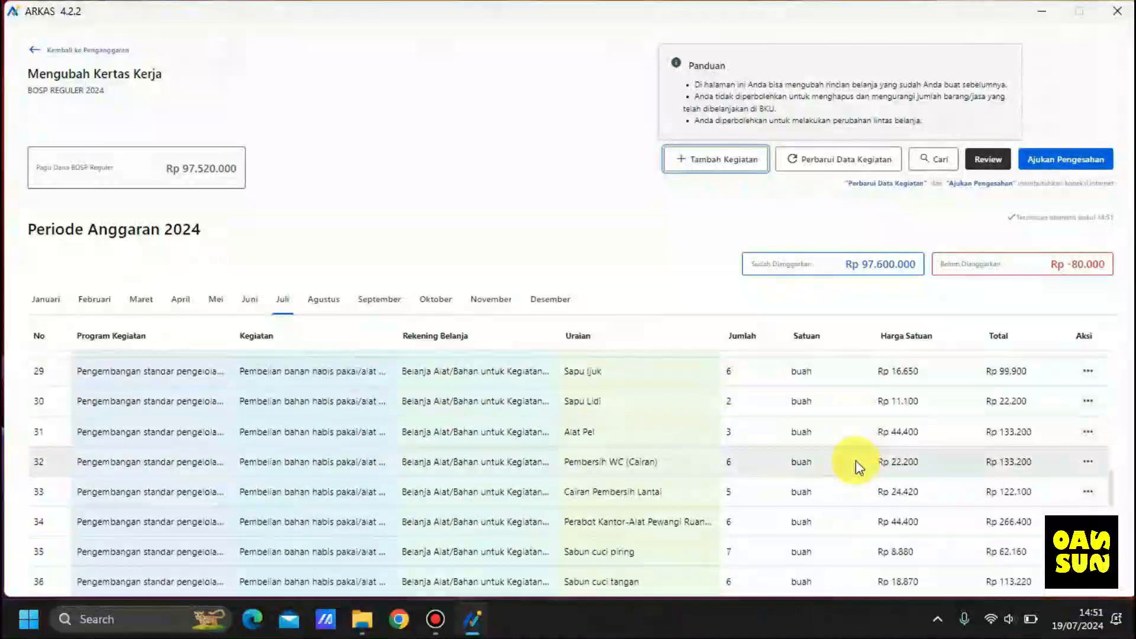
scroll(858, 467, down, 3)
scroll(1007, 503, down, 6)
scroll(1006, 503, down, 3)
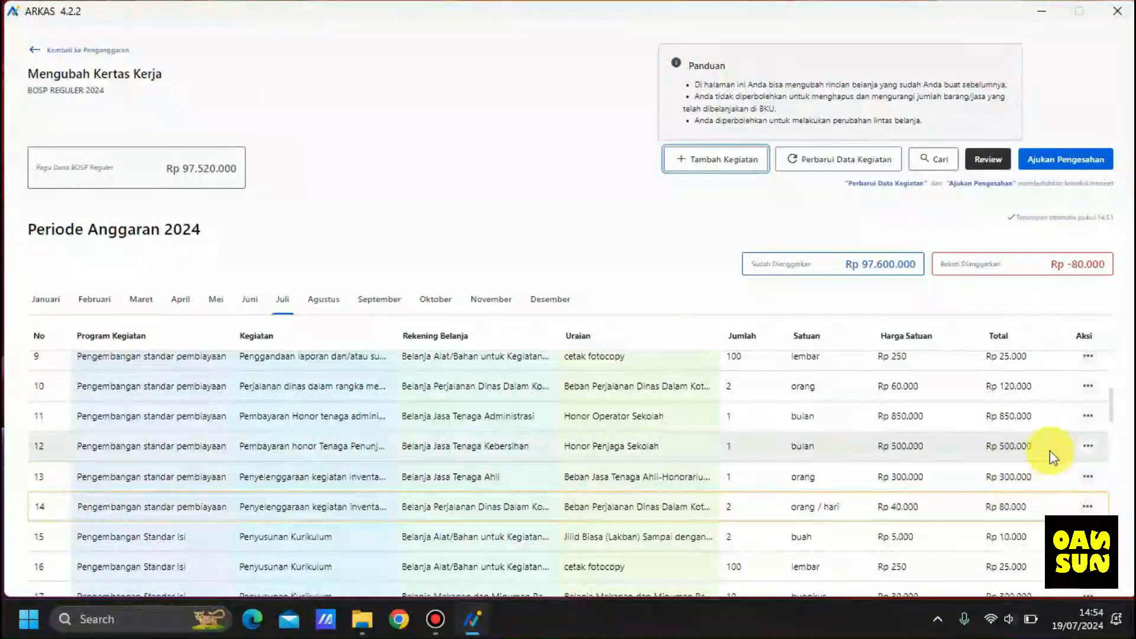
scroll(1046, 453, down, 1)
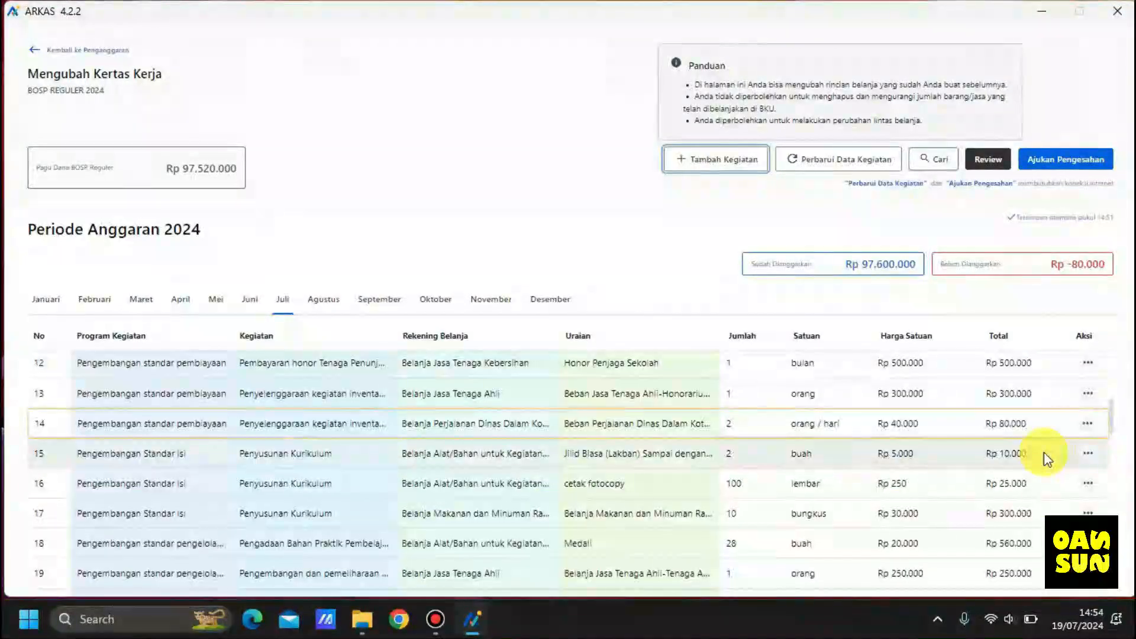
scroll(1045, 457, down, 1)
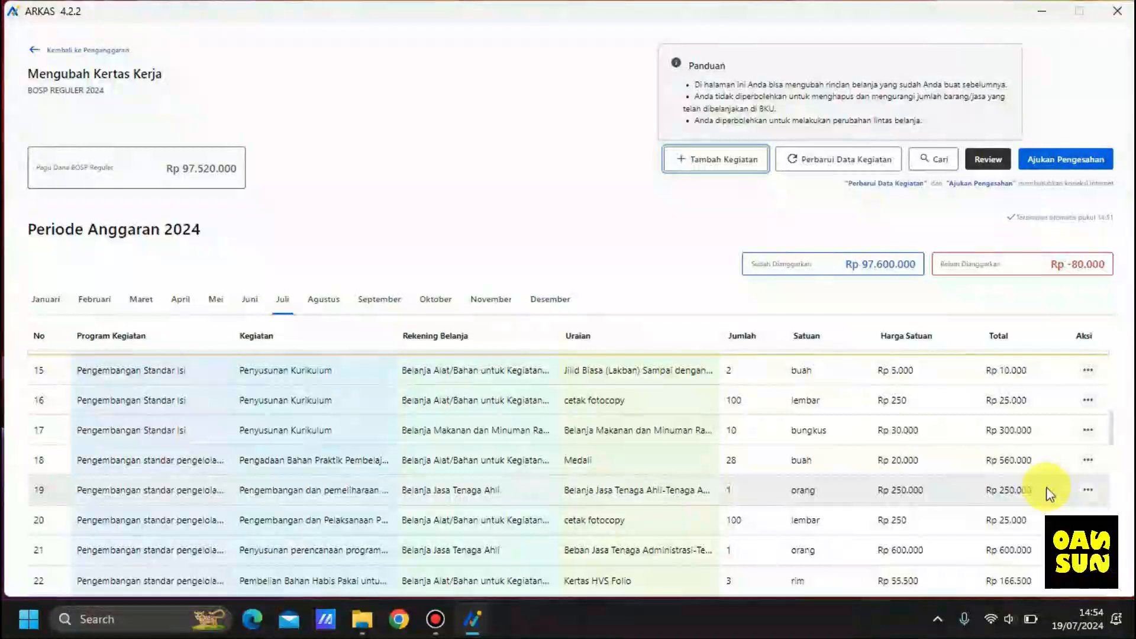
scroll(1048, 491, down, 1)
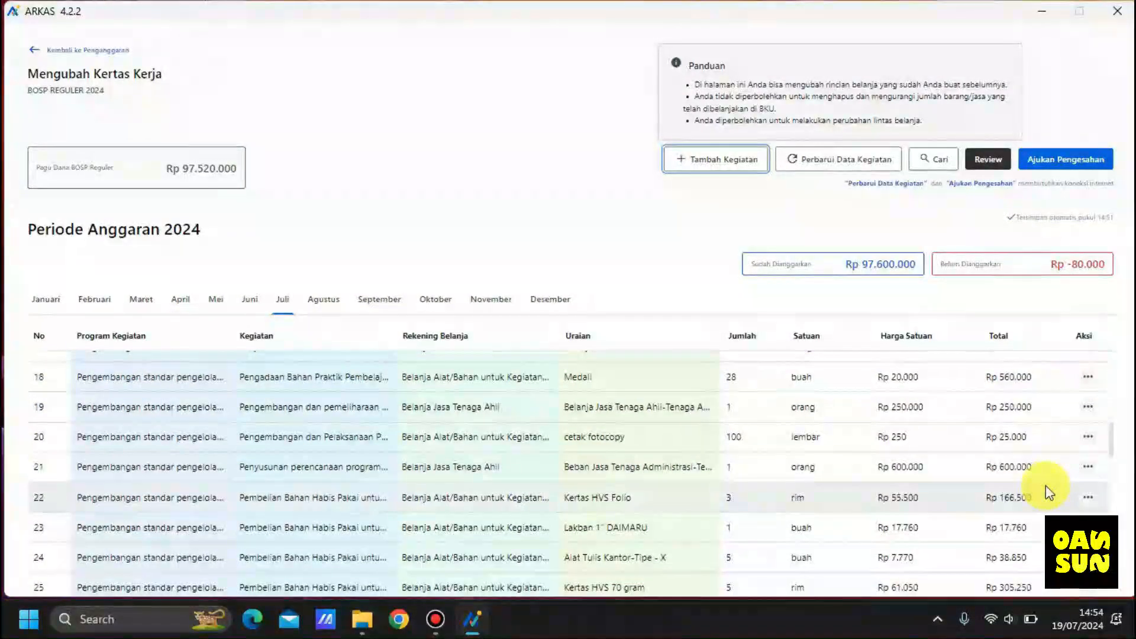
scroll(1046, 485, down, 6)
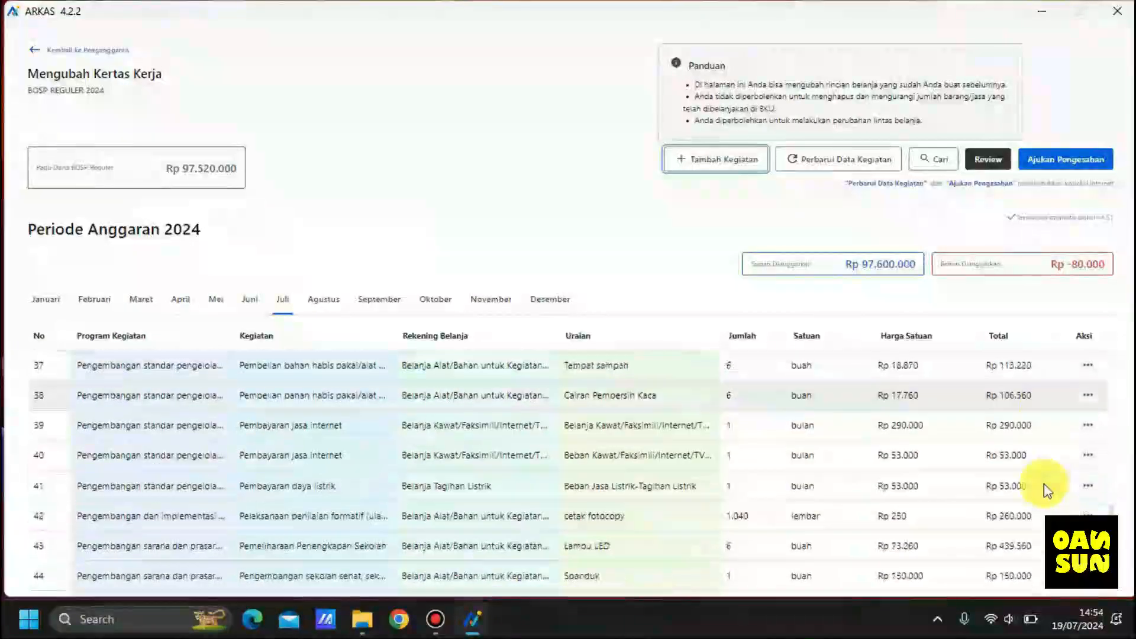
scroll(1046, 489, down, 2)
scroll(1044, 484, down, 2)
scroll(1043, 484, up, 3)
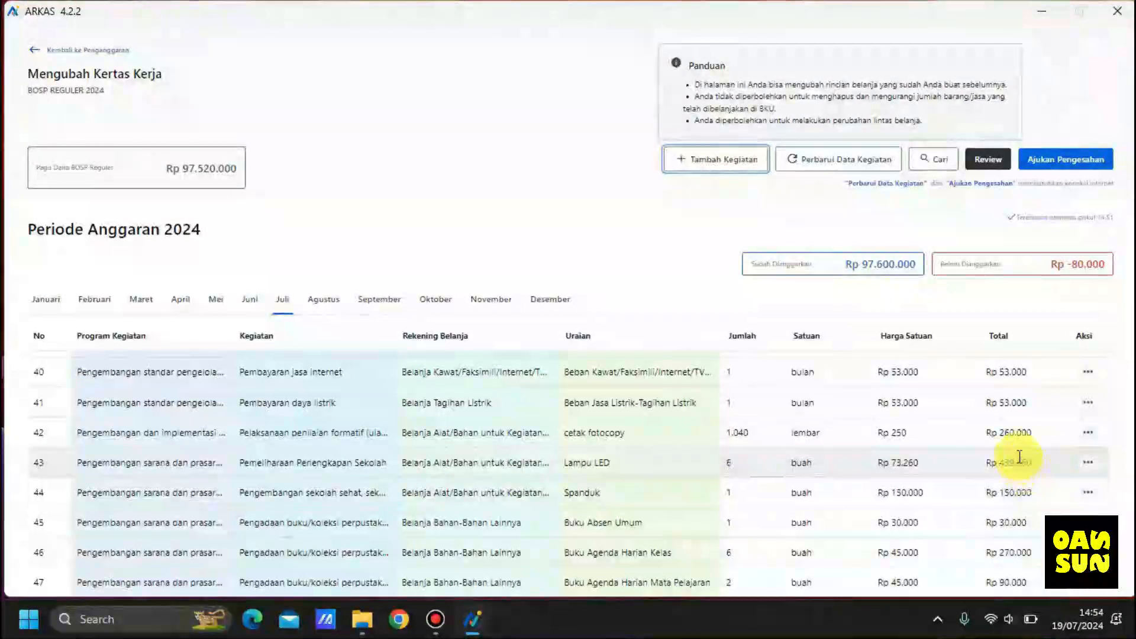
Step: Set the Juli quantity of cetak fotocopy under "Pelaksanaan penilaian formatif (ulangan harian)" to 720 lembar and update the budget item
click(1086, 434)
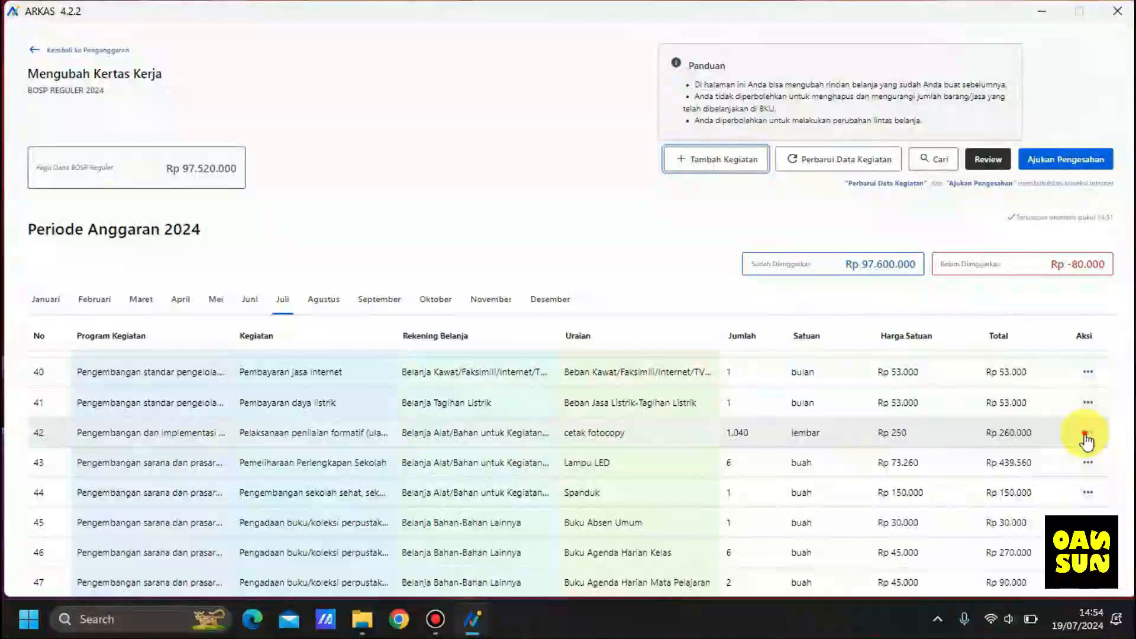
click(1085, 435)
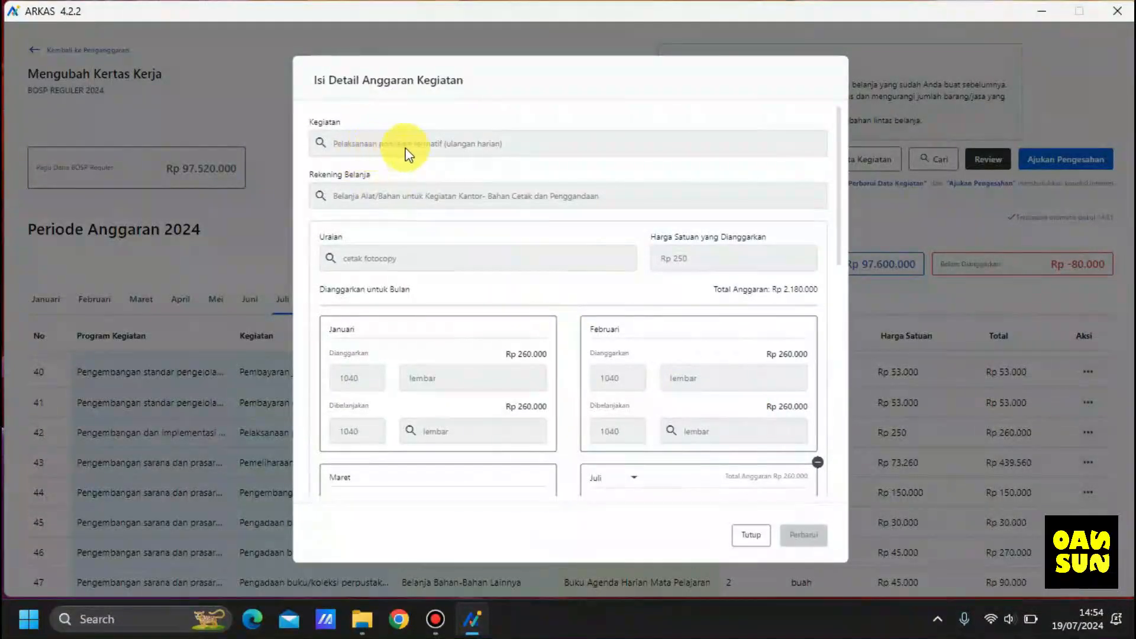
scroll(586, 438, down, 2)
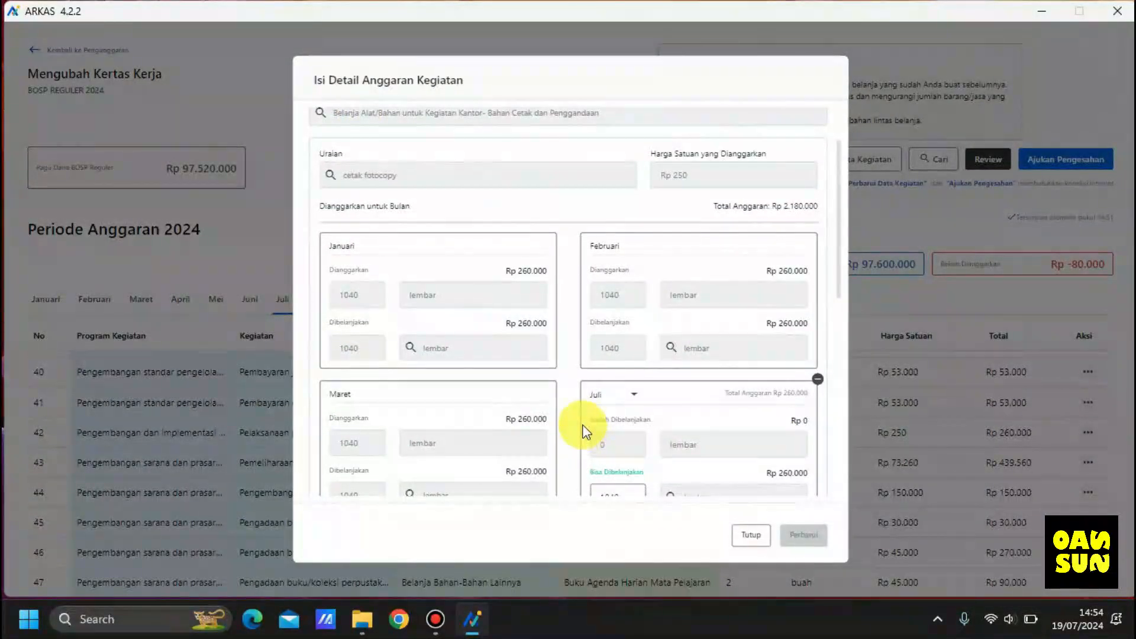
scroll(426, 158, up, 2)
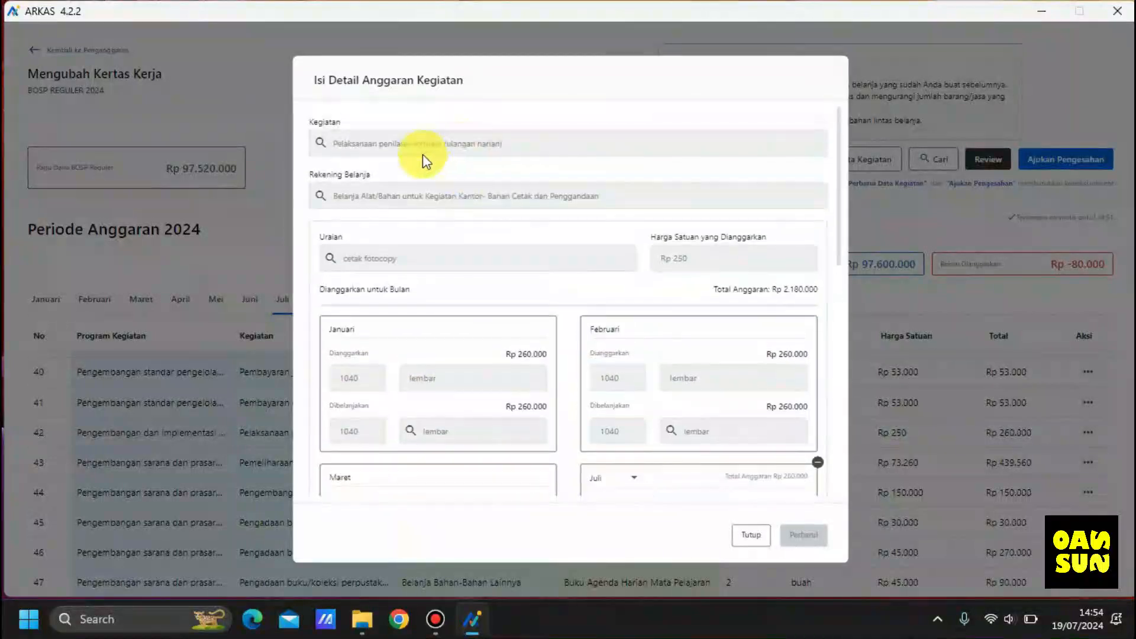
scroll(532, 290, down, 1)
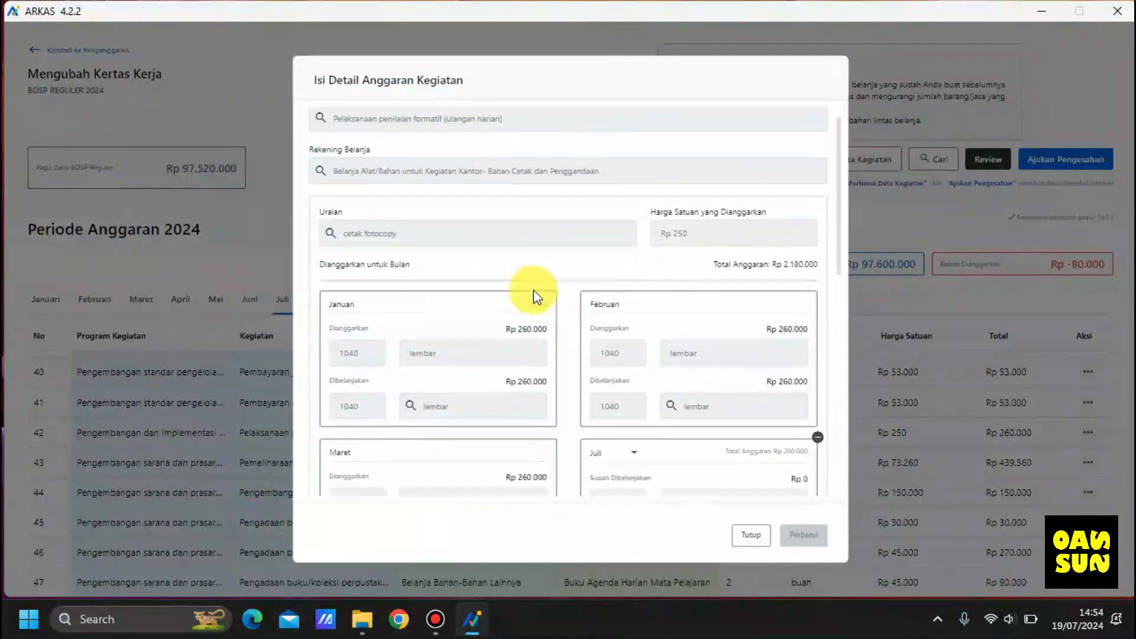
scroll(536, 293, down, 7)
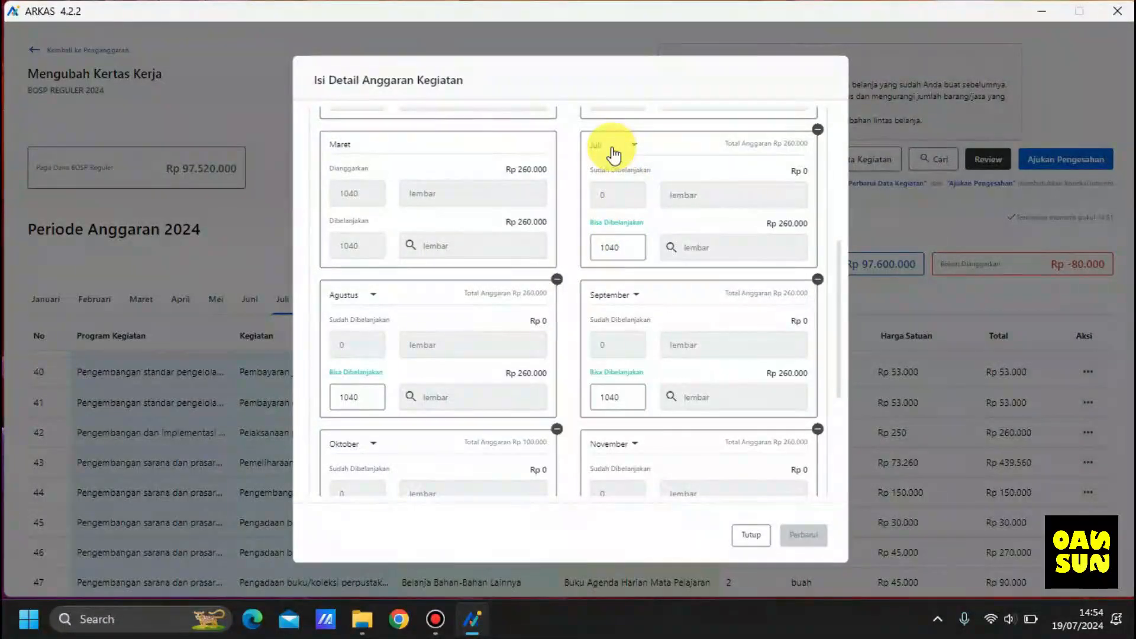
click(630, 248)
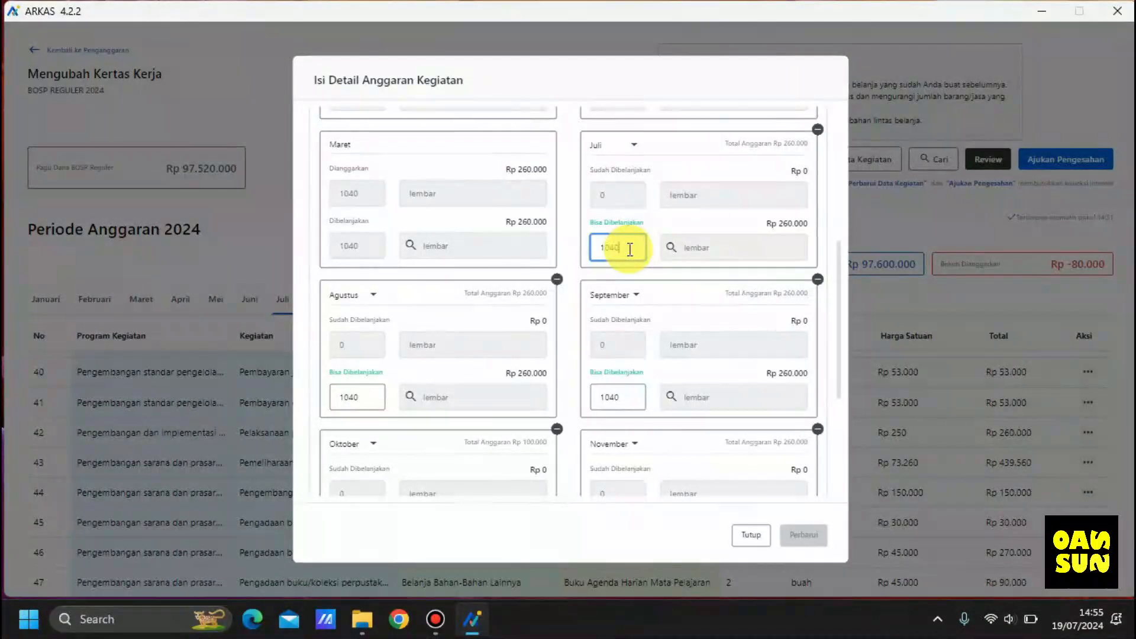
key(BackSpace)
text(040)
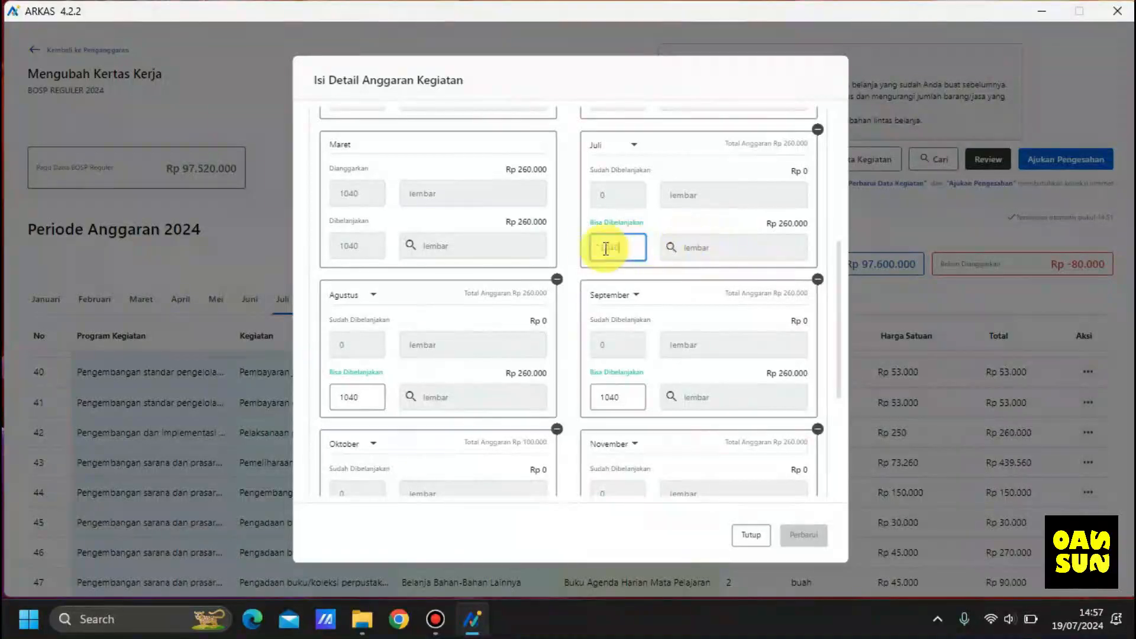
drag(625, 248, 594, 250)
text(720)
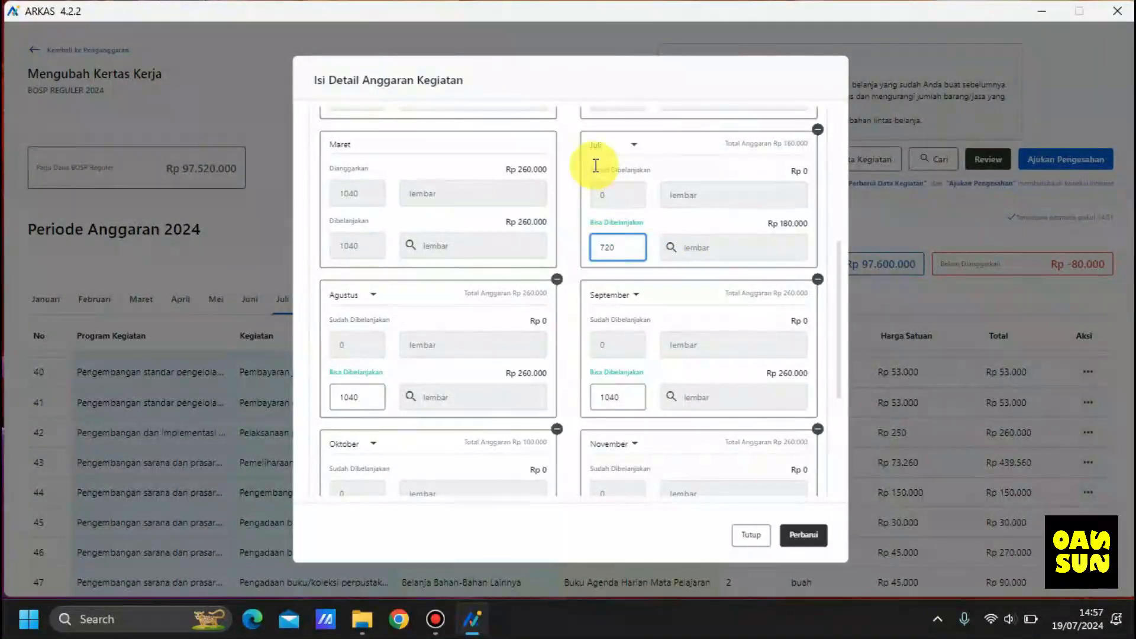
click(805, 539)
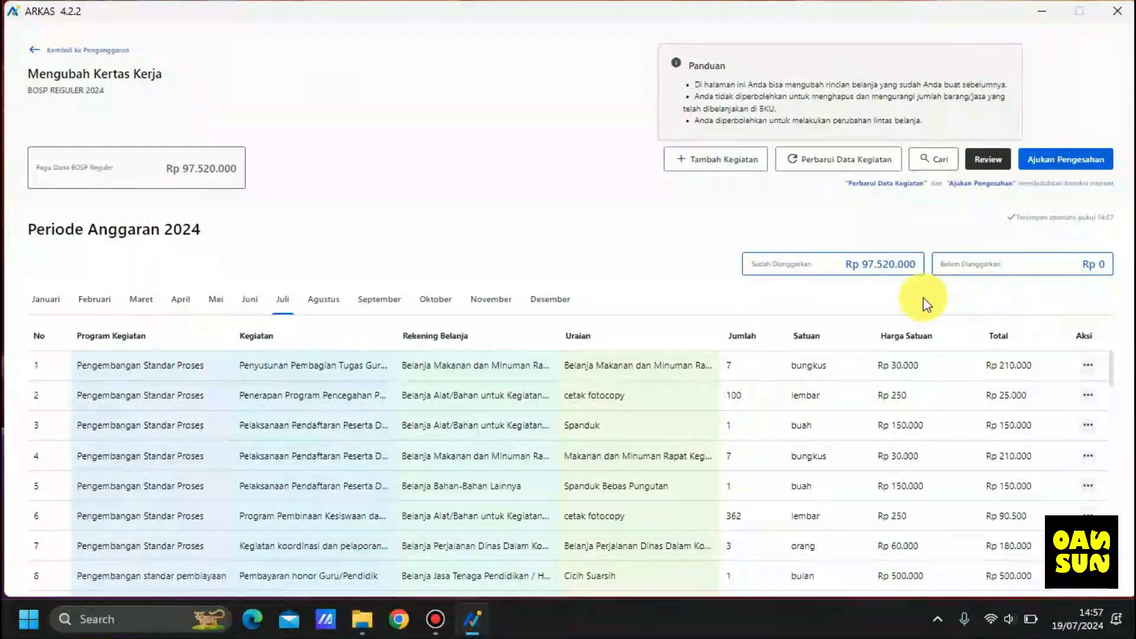
Step: Review the Kertas Kerja per tahapan, comparing the budgets of Periode Salur Tahap 1 and Tahap 2, and return to the worksheet
click(986, 161)
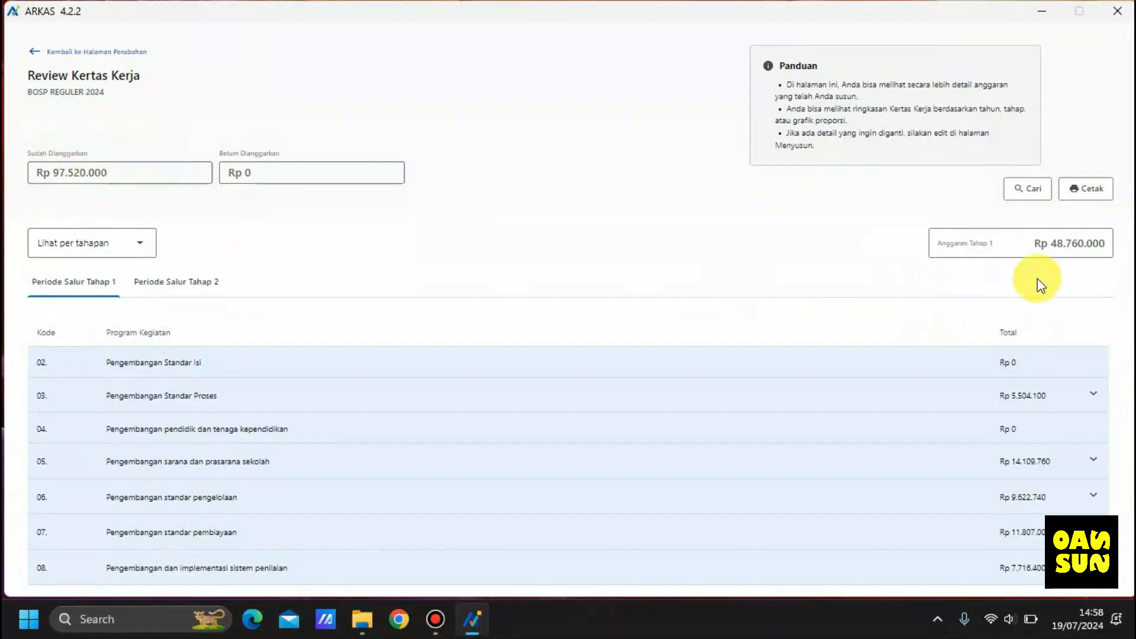
click(211, 291)
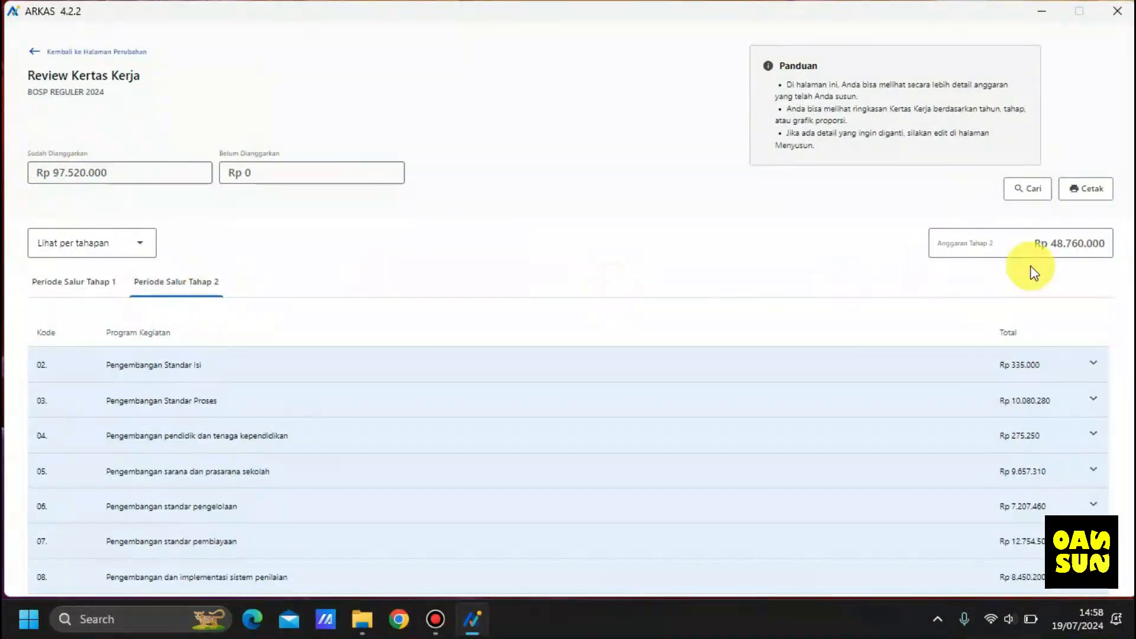
click(78, 290)
click(157, 280)
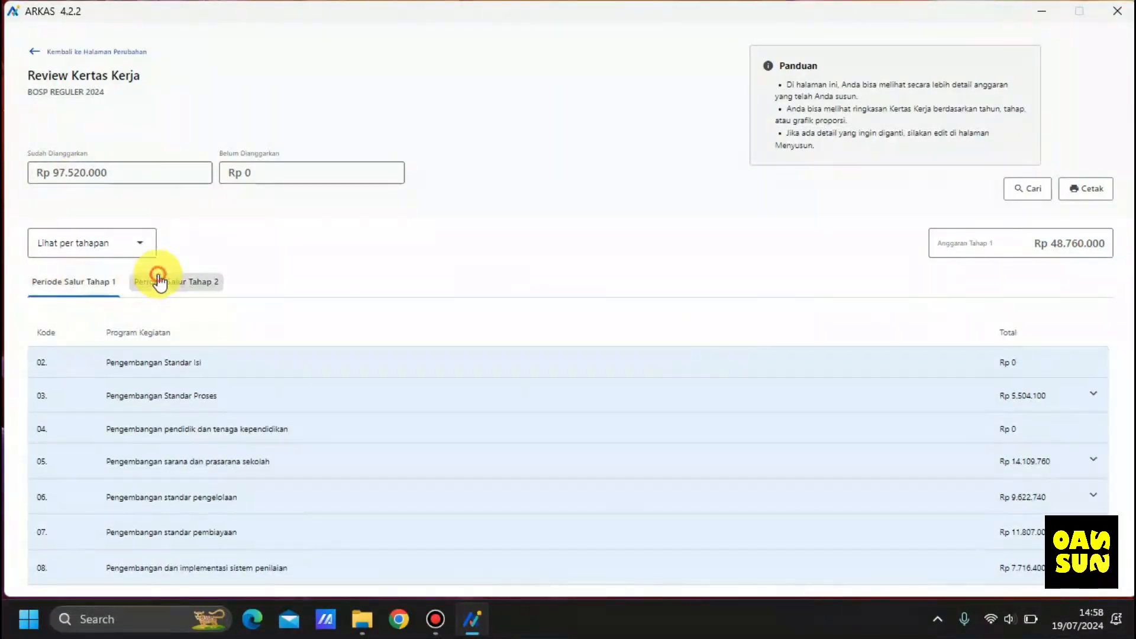
click(78, 52)
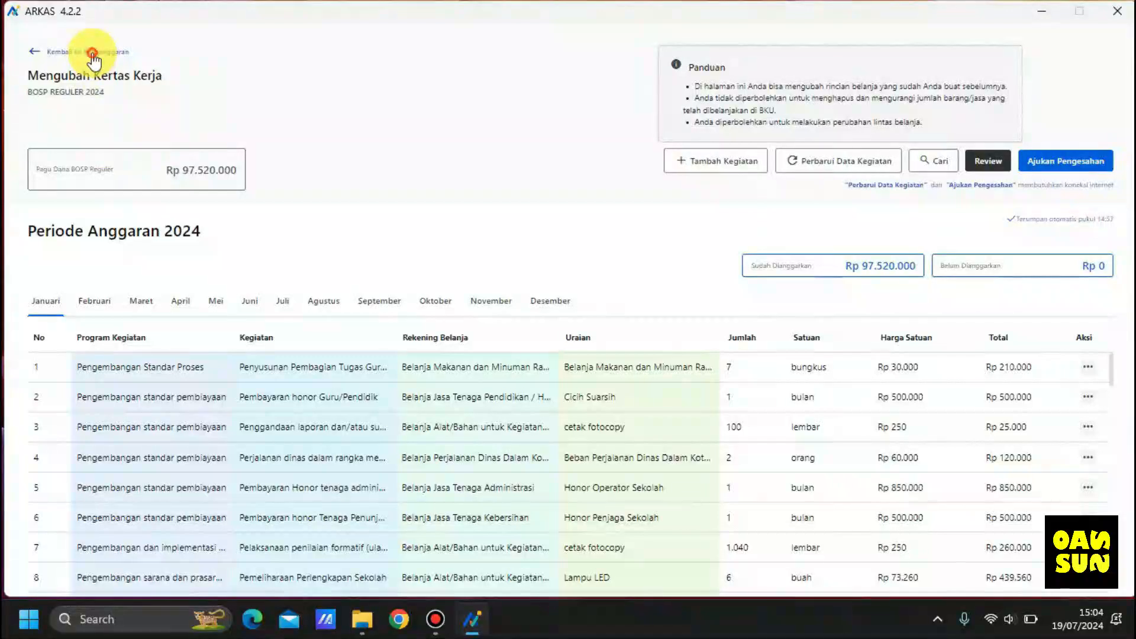
Step: Preview the printout of Kertas Kerja BOSP Reguler 2024 in the "Lembar Kertas Kerja (Tahapan)" format and examine its per-tahap budget plan
click(92, 53)
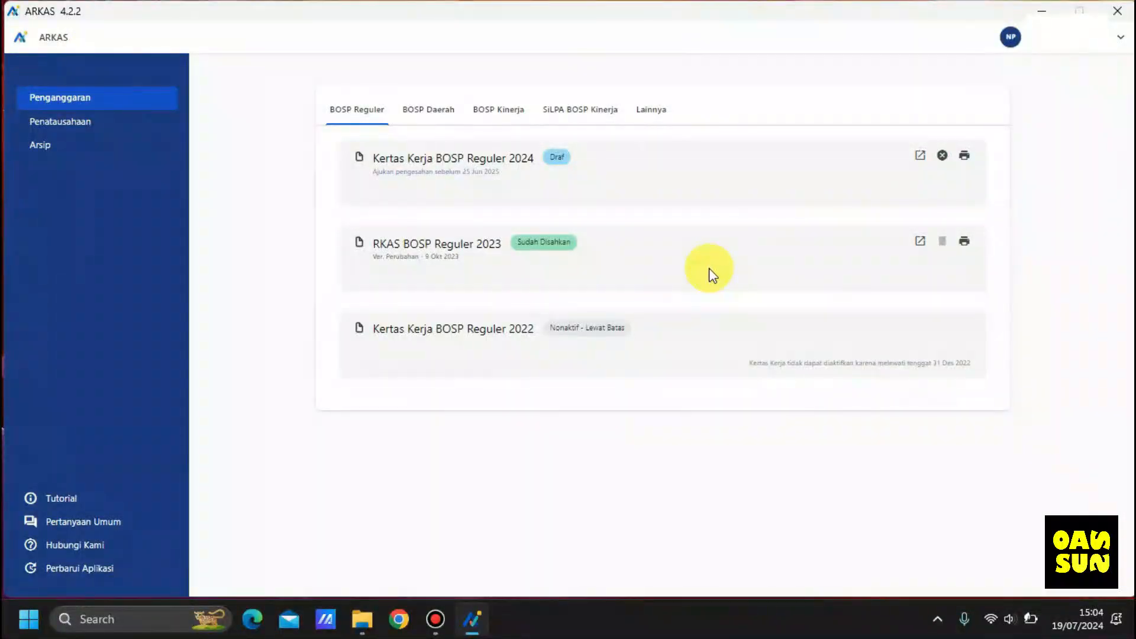
click(963, 157)
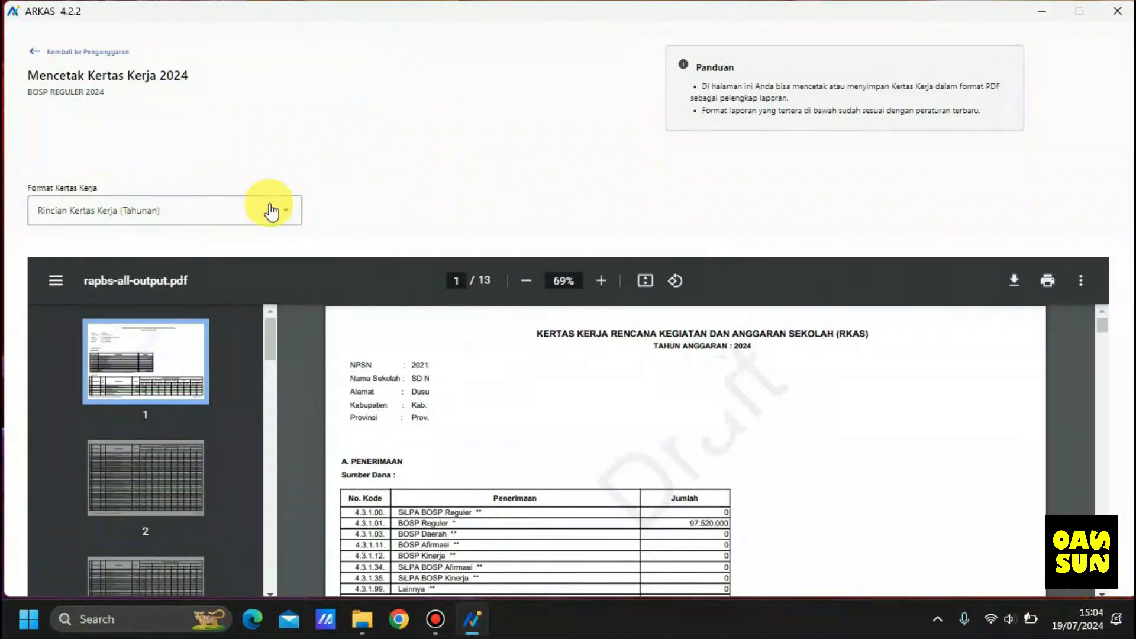
click(290, 218)
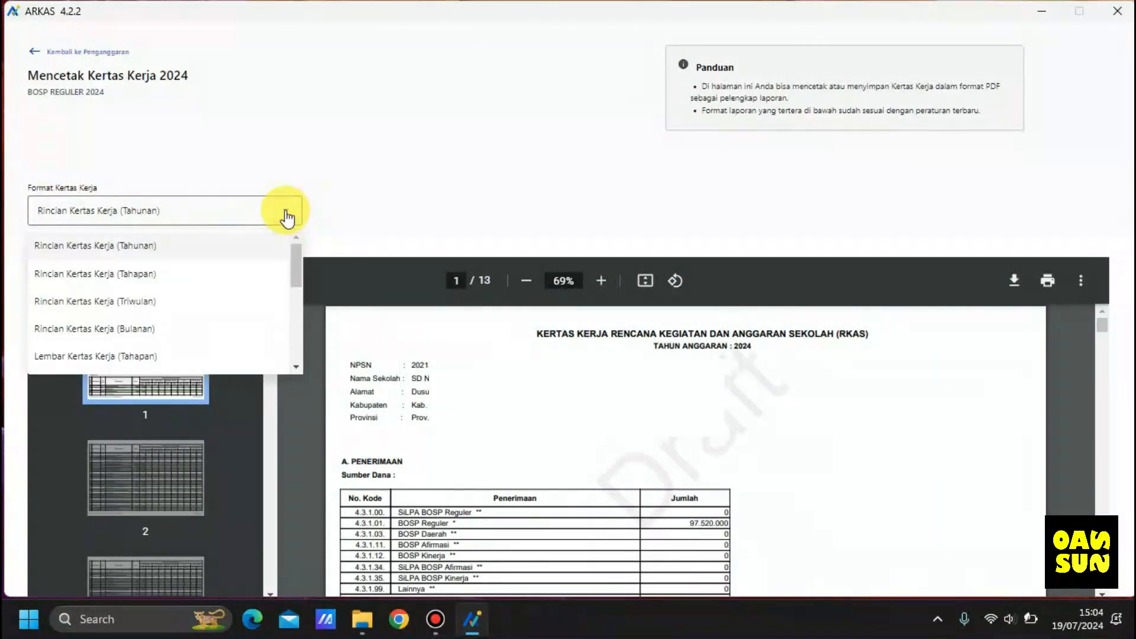
click(145, 358)
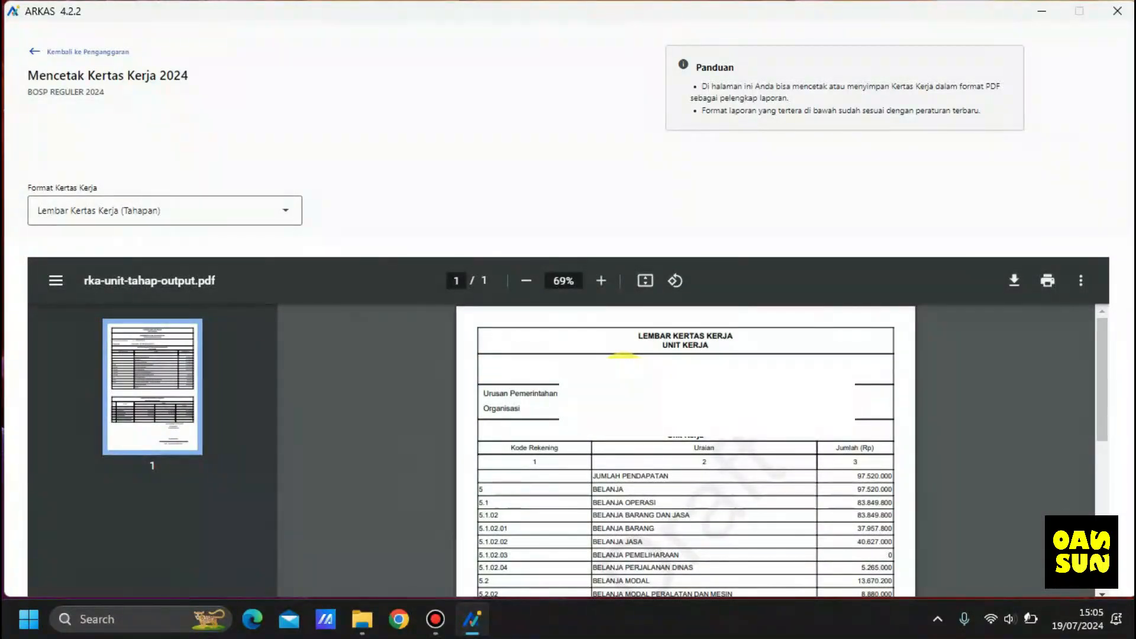
scroll(610, 372, down, 4)
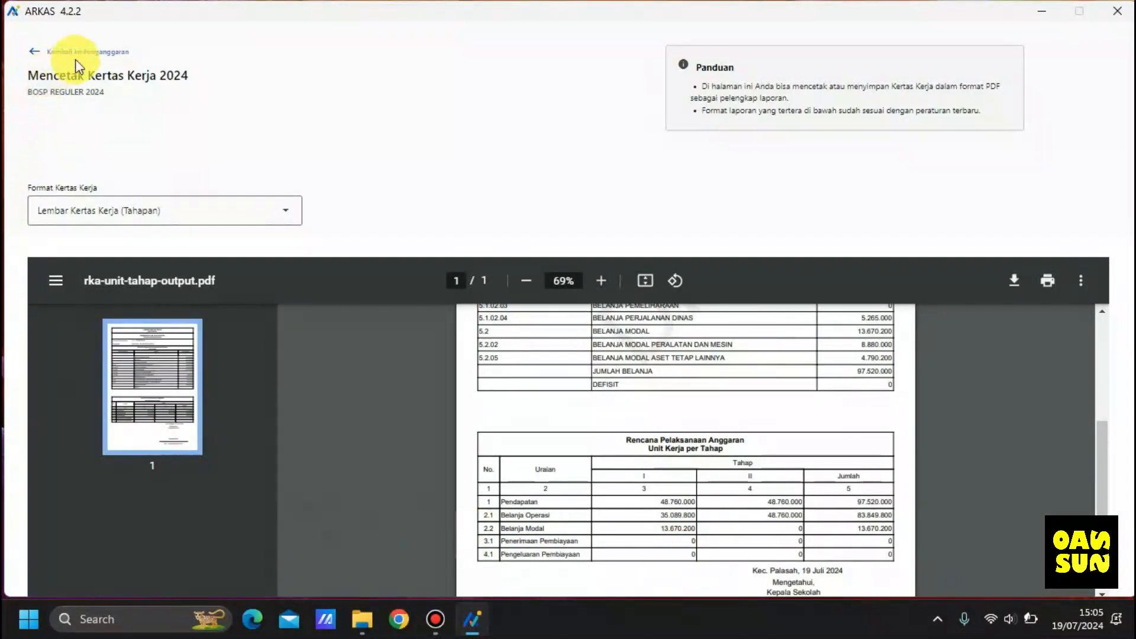
click(89, 52)
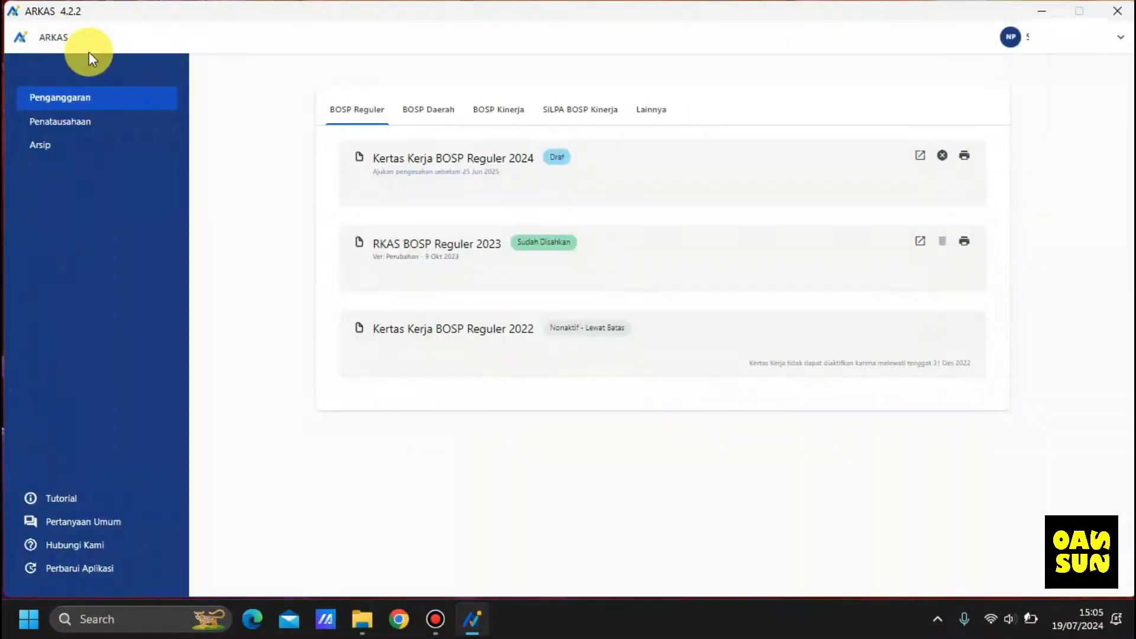
Step: Submit Kertas Kerja BOSP Reguler 2024 for pengesahan and return to the Penganggaran overview
click(921, 157)
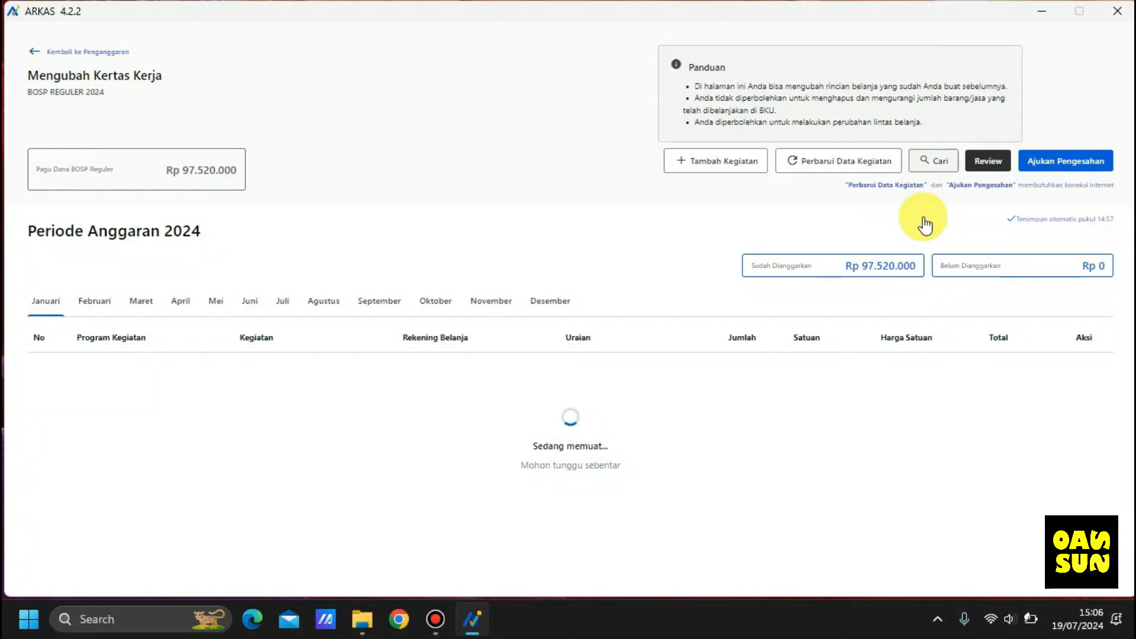
click(1071, 169)
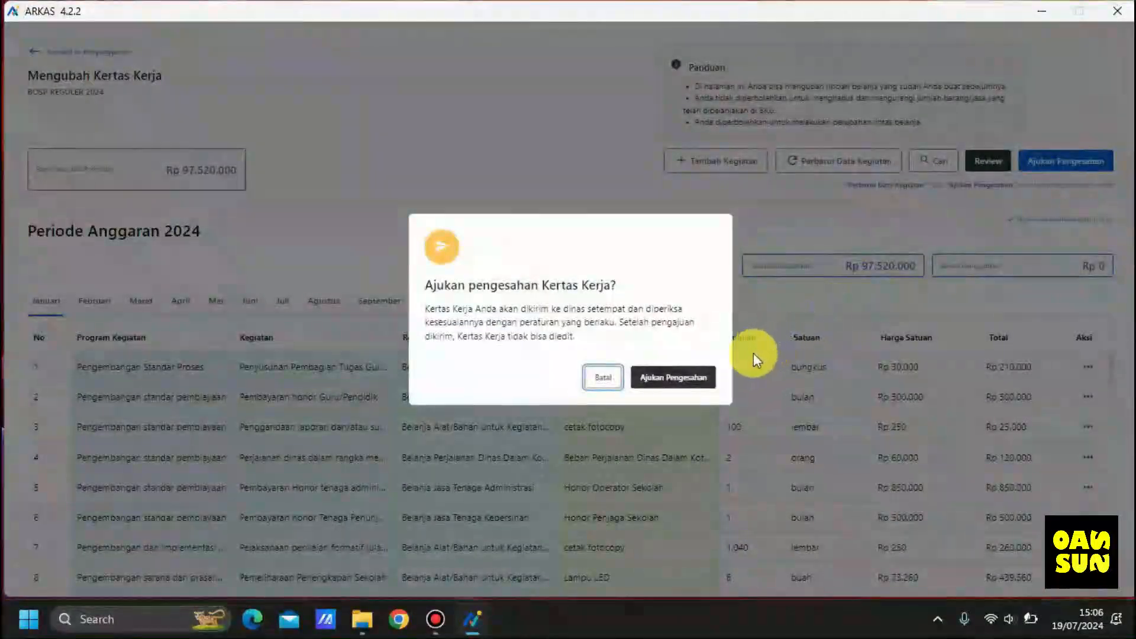
click(679, 388)
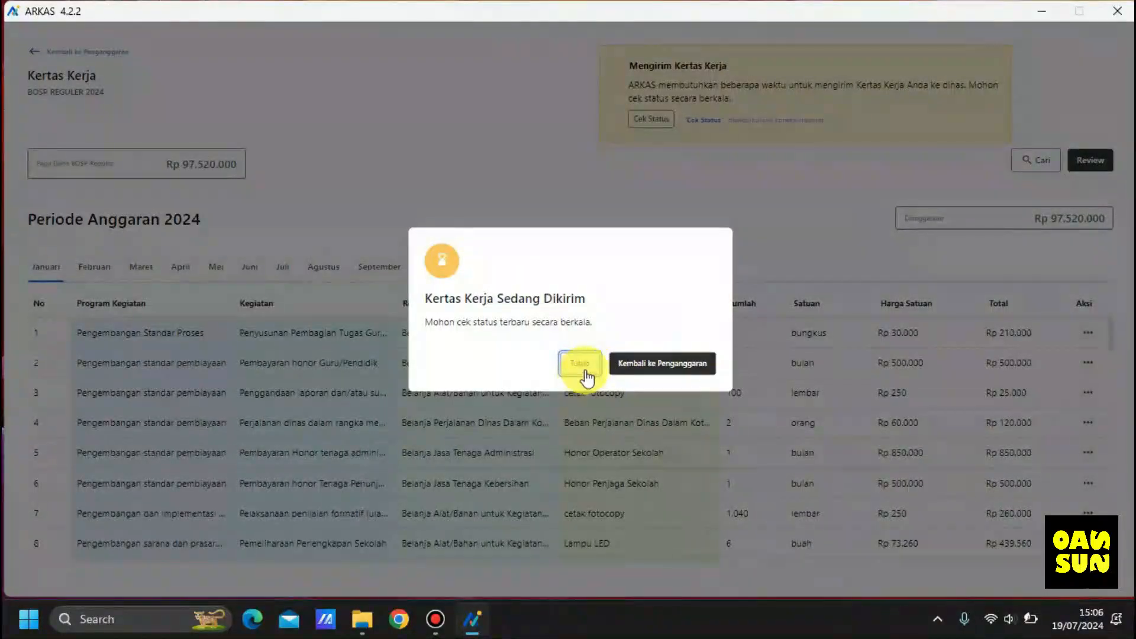
click(676, 370)
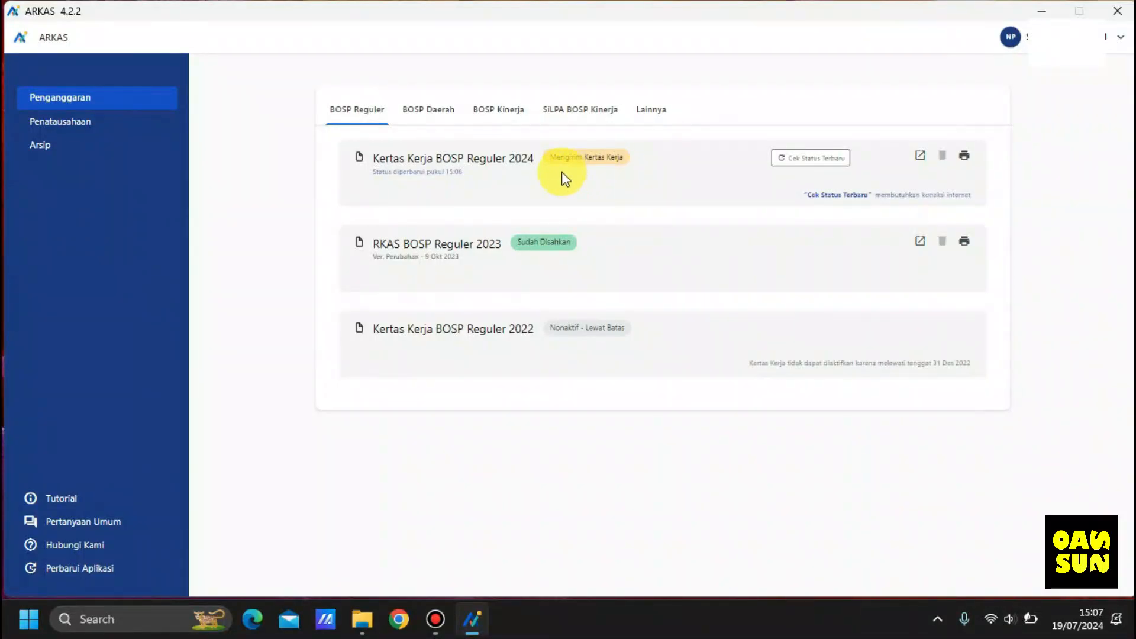
Step: Check the latest submission and approval status of Kertas Kerja BOSP Reguler 2024, dismissing each status notice
click(809, 170)
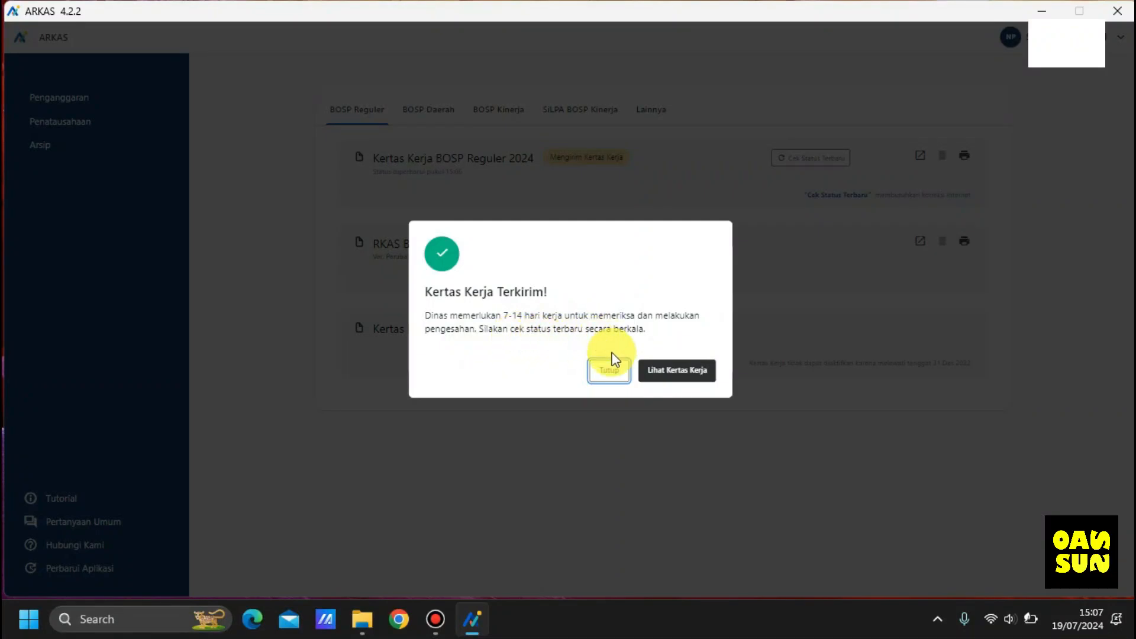
click(610, 372)
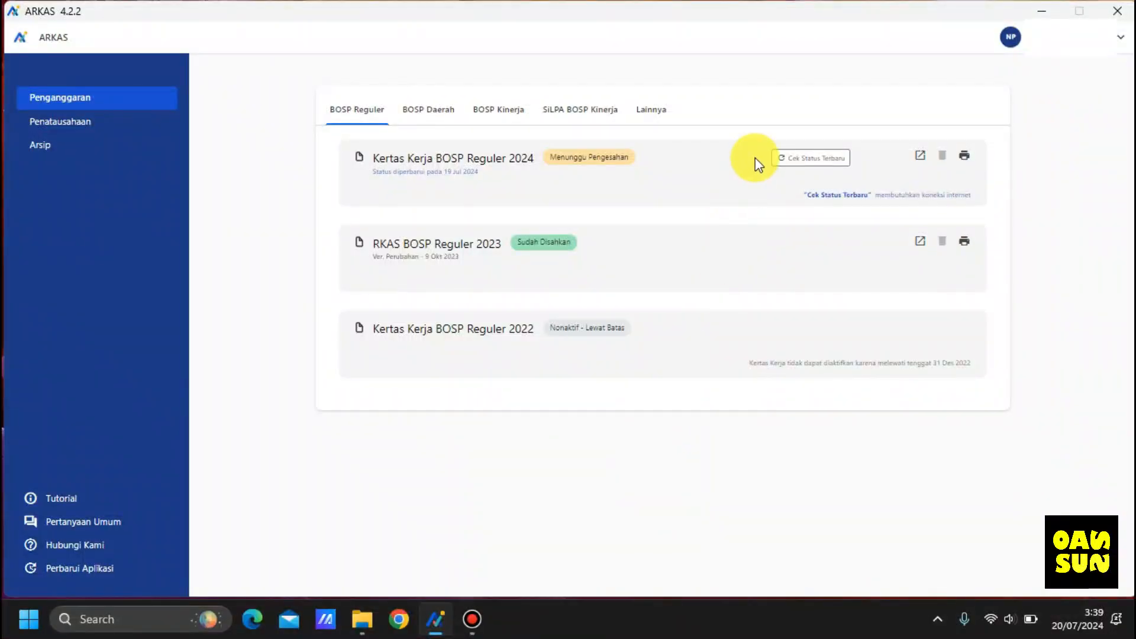
click(805, 166)
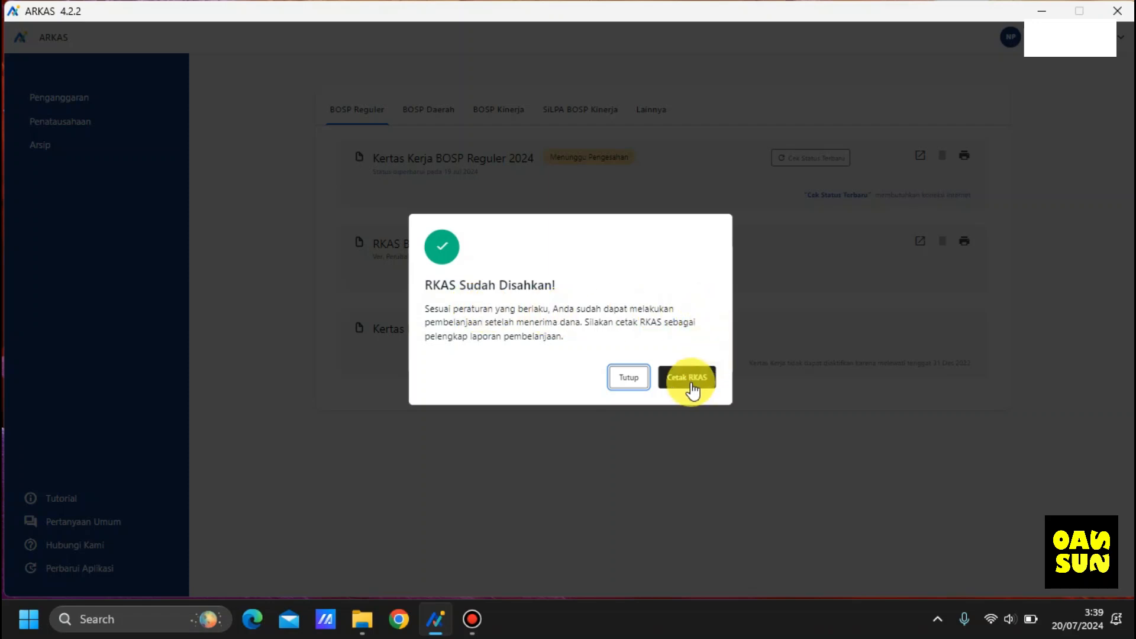
click(629, 379)
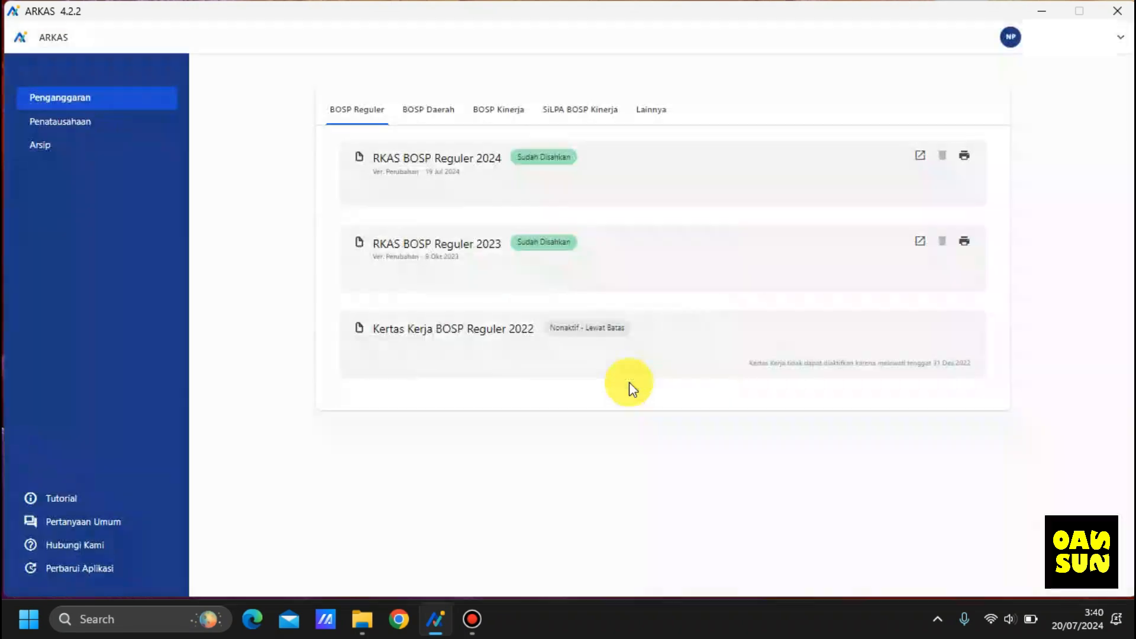